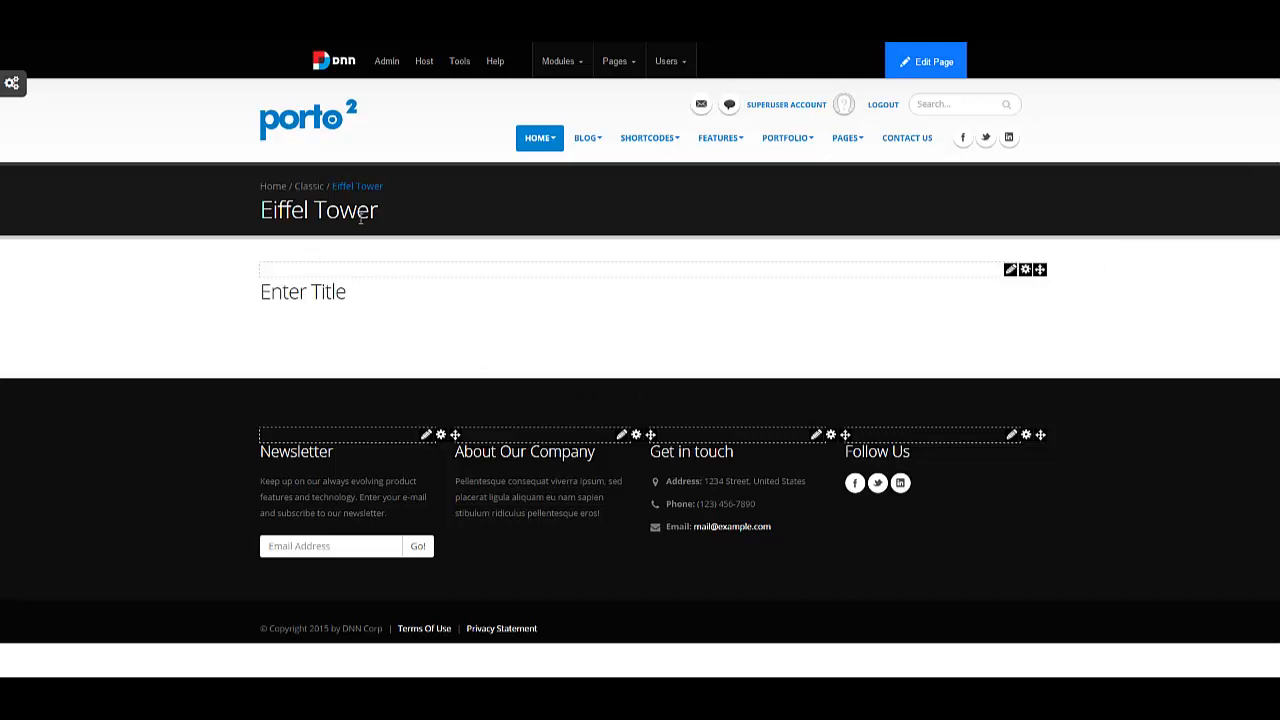
# Step: Open the Accordions shortcode page on the Porto demo site and try out the default accordion's second and third sections
pyautogui.moveTo(285, 295)
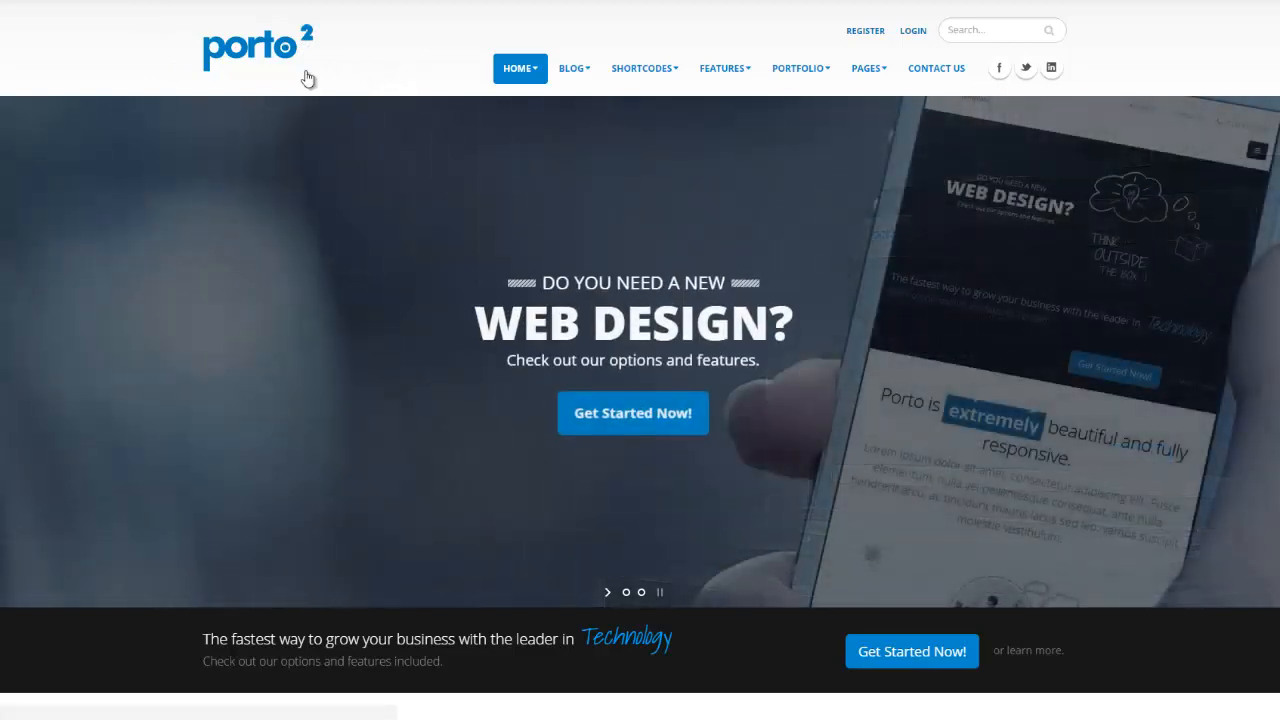
pyautogui.moveTo(645, 70)
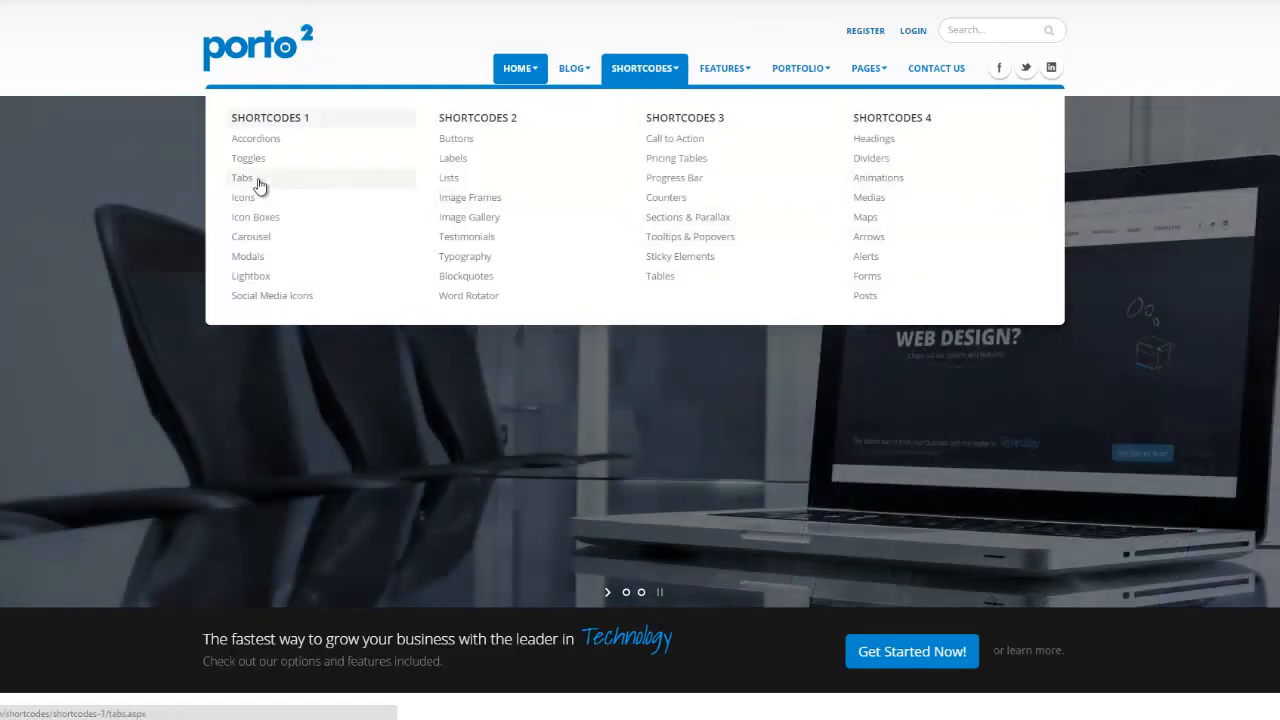
pyautogui.click(258, 138)
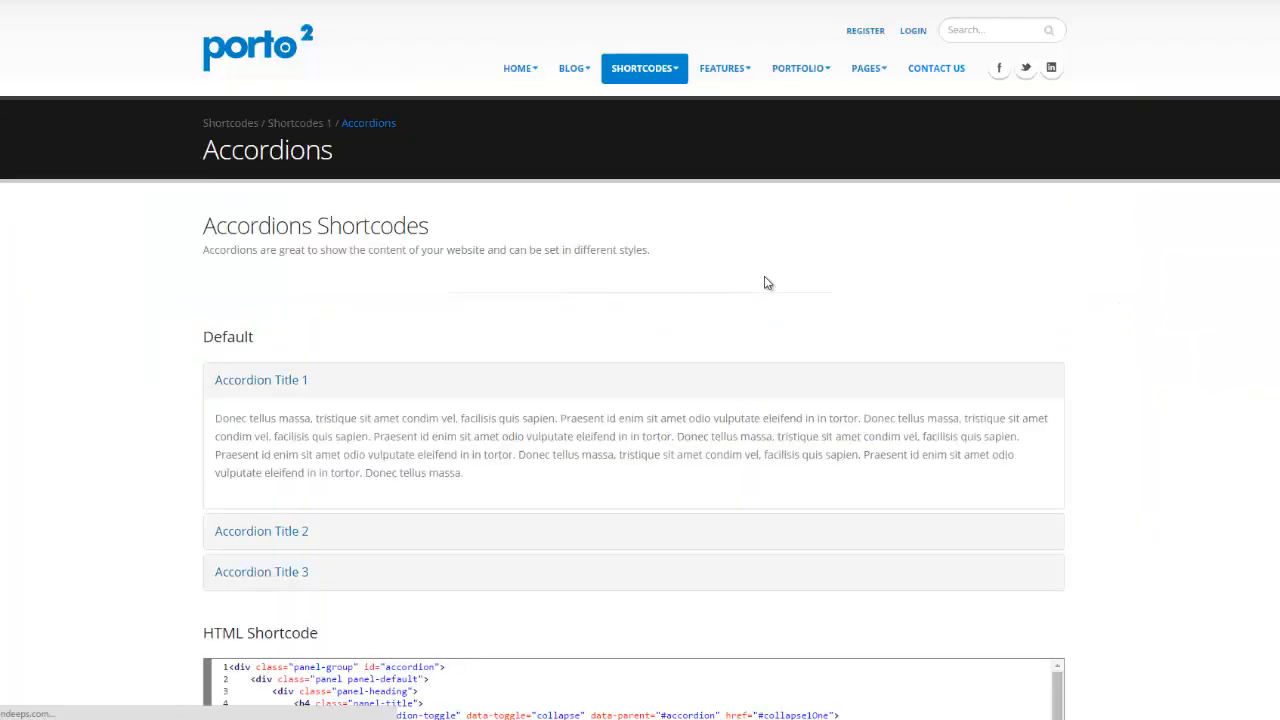
pyautogui.scroll(-2, 603, 400)
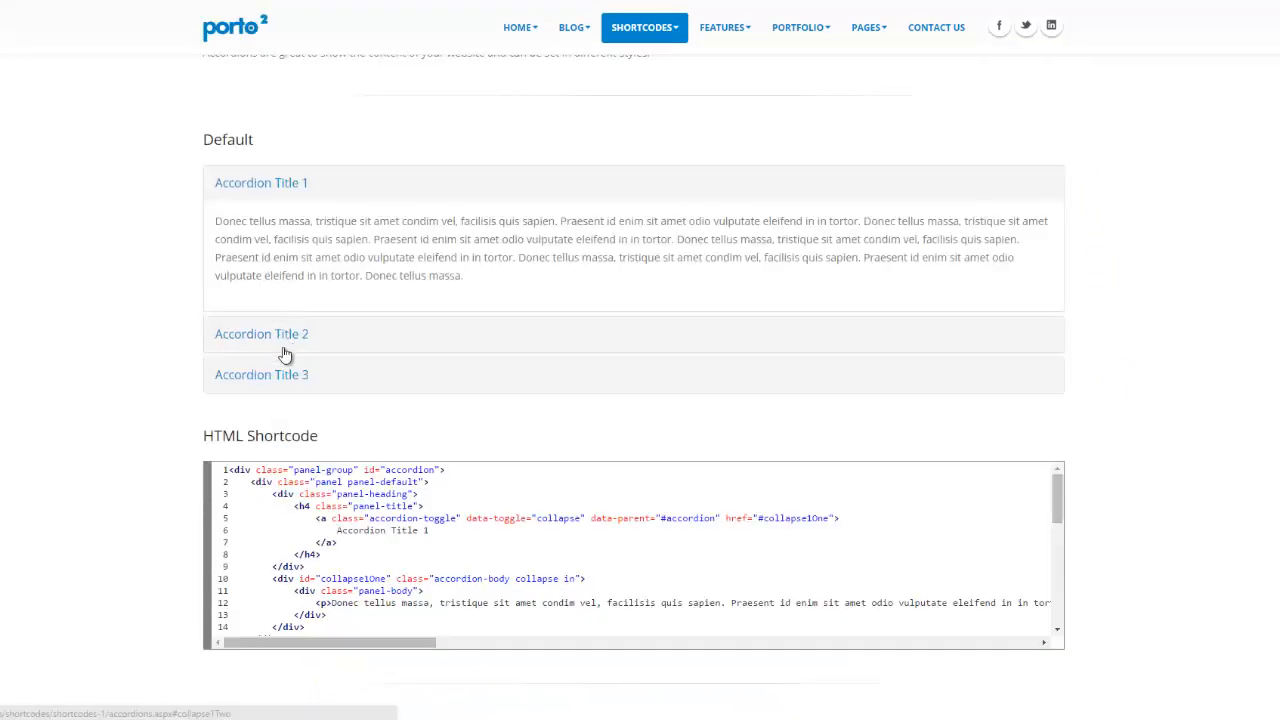
pyautogui.click(284, 349)
pyautogui.click(285, 332)
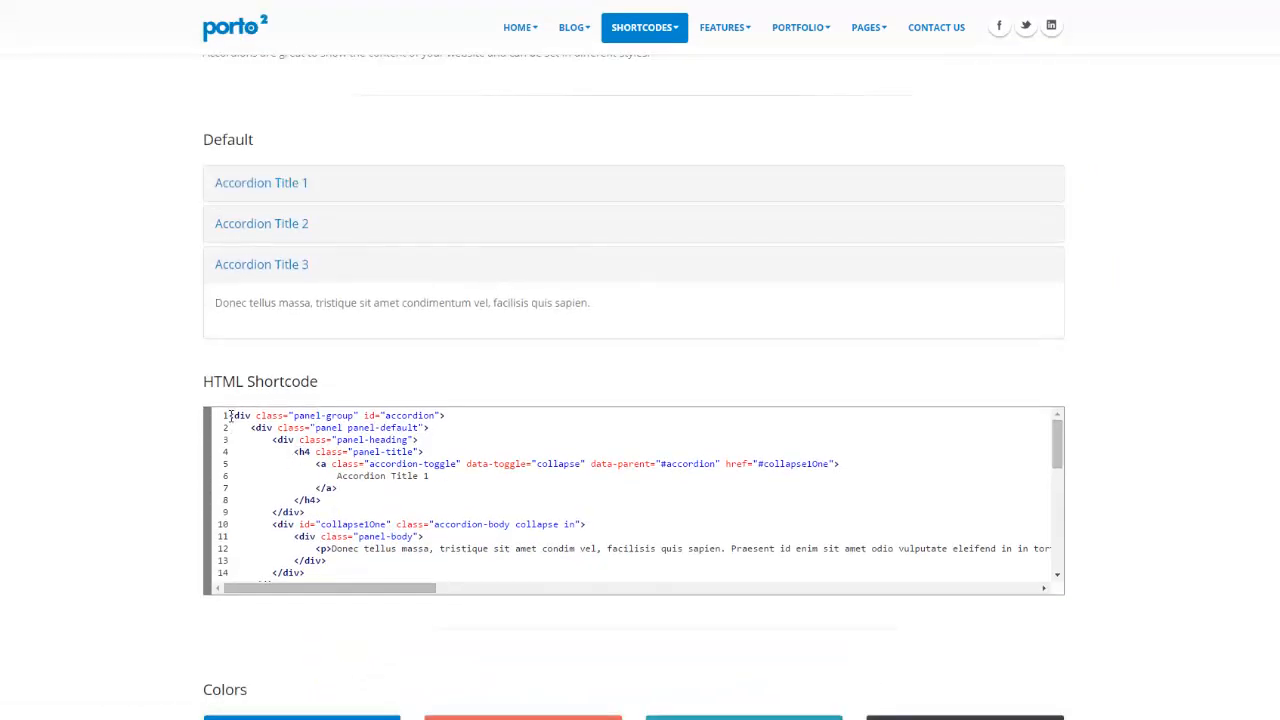
# Step: Copy the complete HTML shortcode of the default accordion
pyautogui.moveTo(228, 415); pyautogui.dragTo(274, 580)
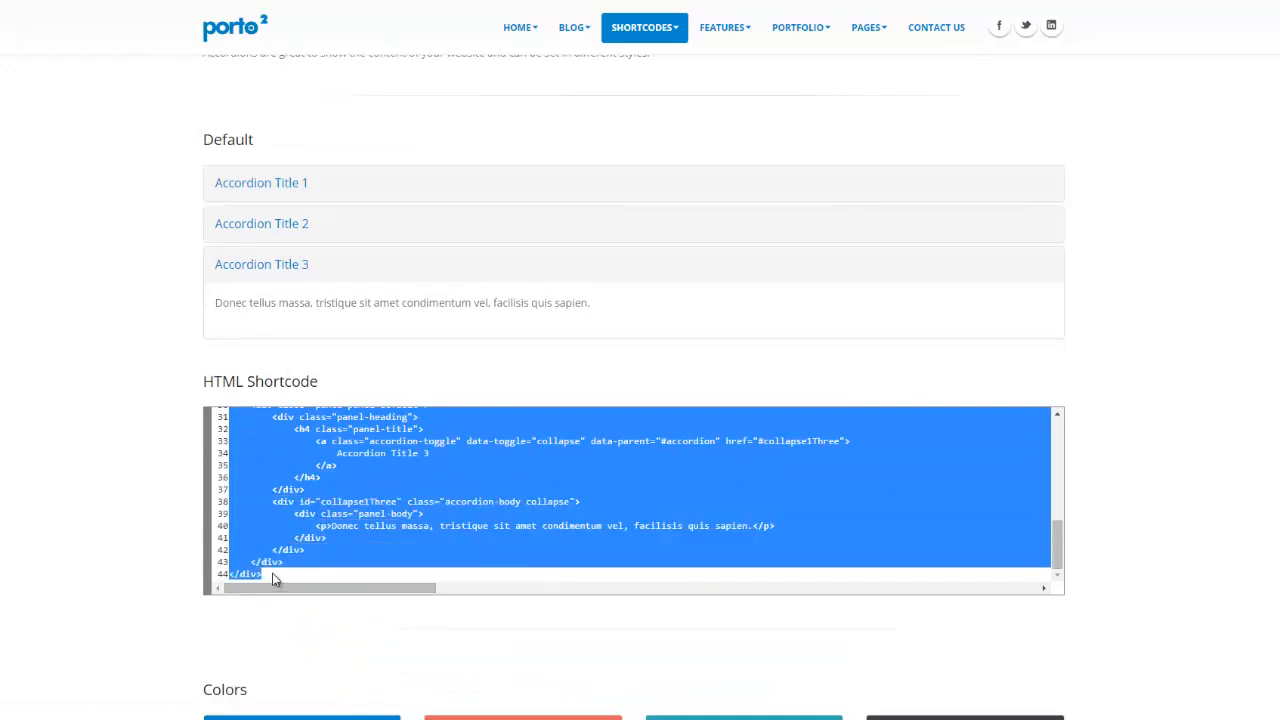
pyautogui.rightClick(347, 434)
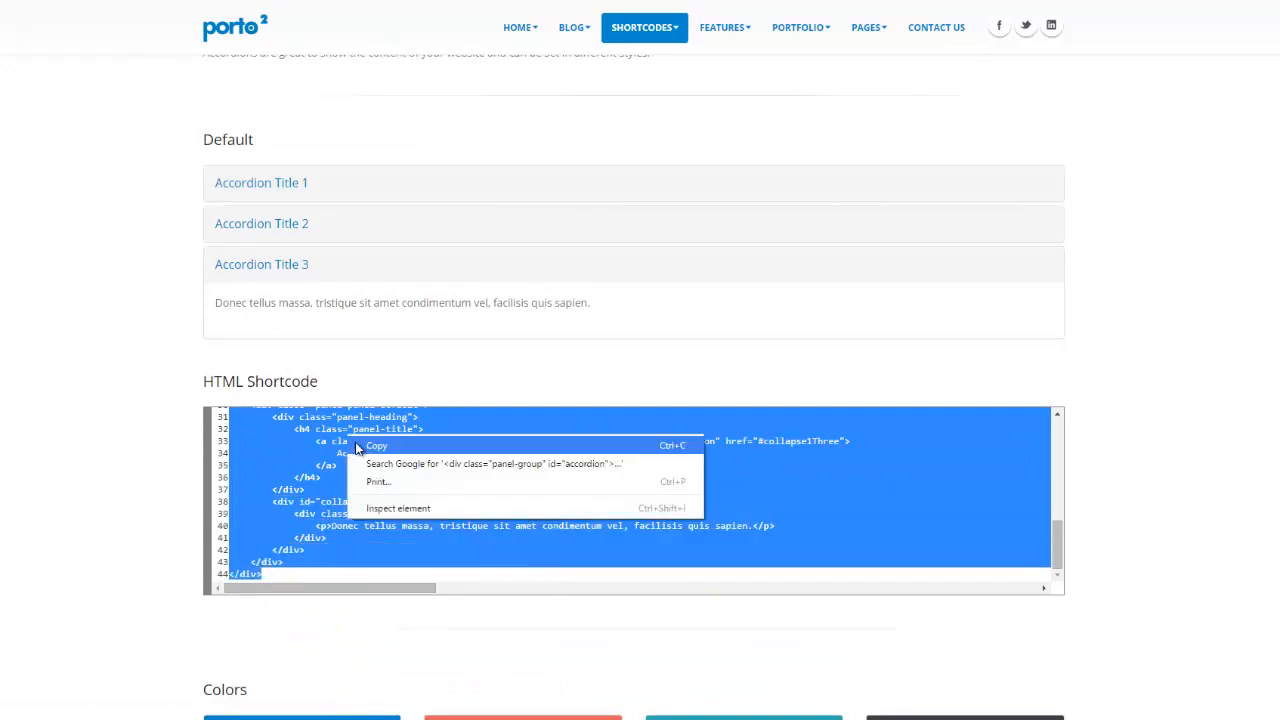
pyautogui.click(362, 445)
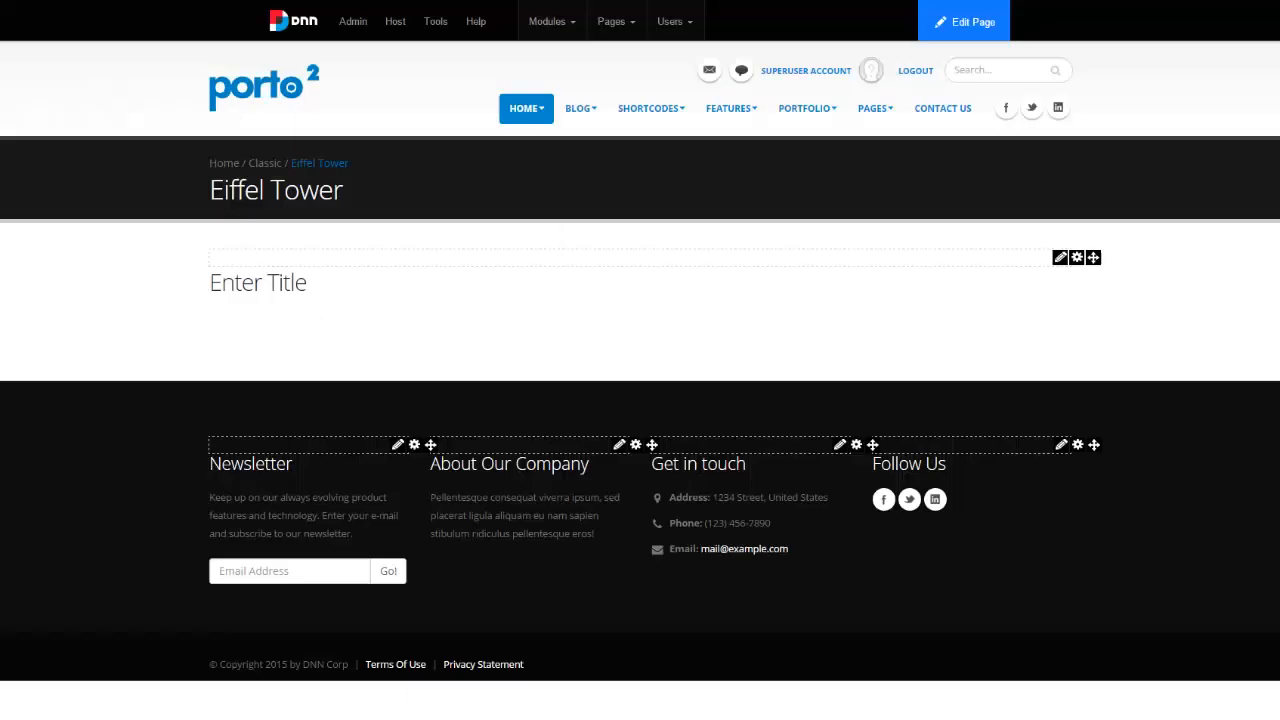
# Step: Paste the copied accordion shortcode into the HTML source of the Eiffel Tower page's empty content module and save it
pyautogui.moveTo(1061, 258)
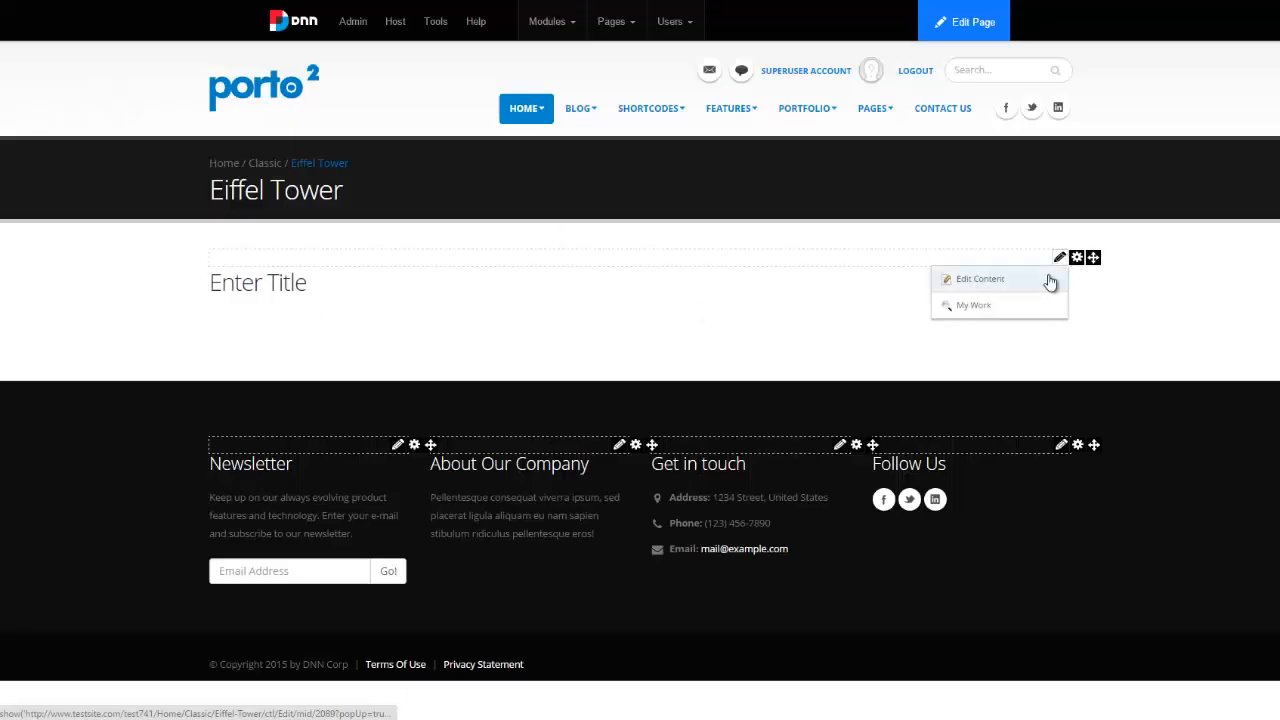
pyautogui.click(1049, 280)
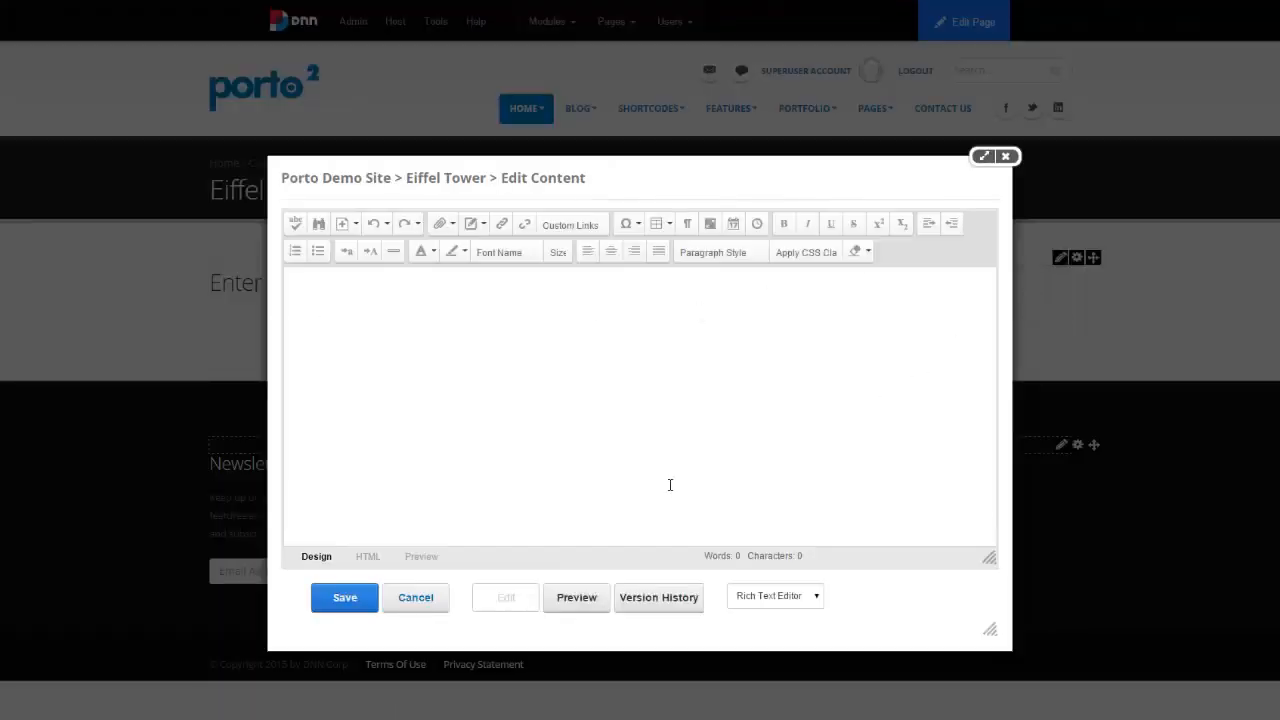
pyautogui.click(369, 558)
pyautogui.rightClick(391, 426)
pyautogui.click(427, 516)
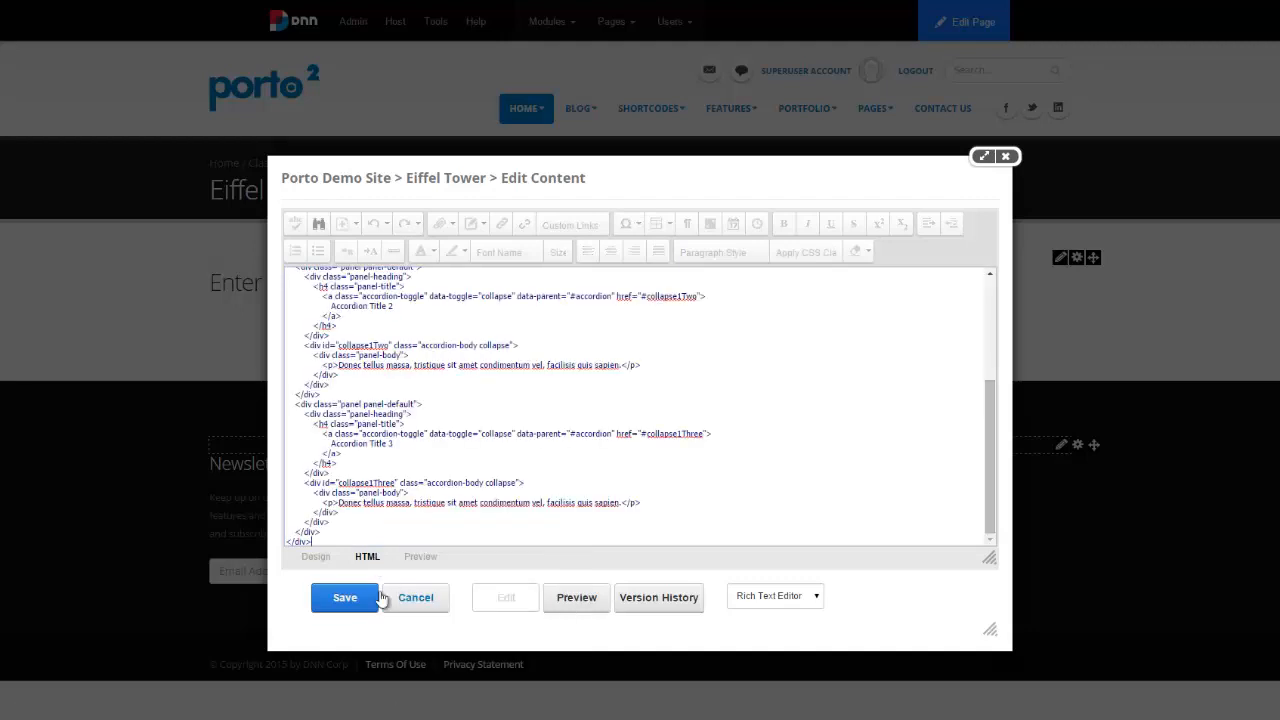
pyautogui.click(345, 598)
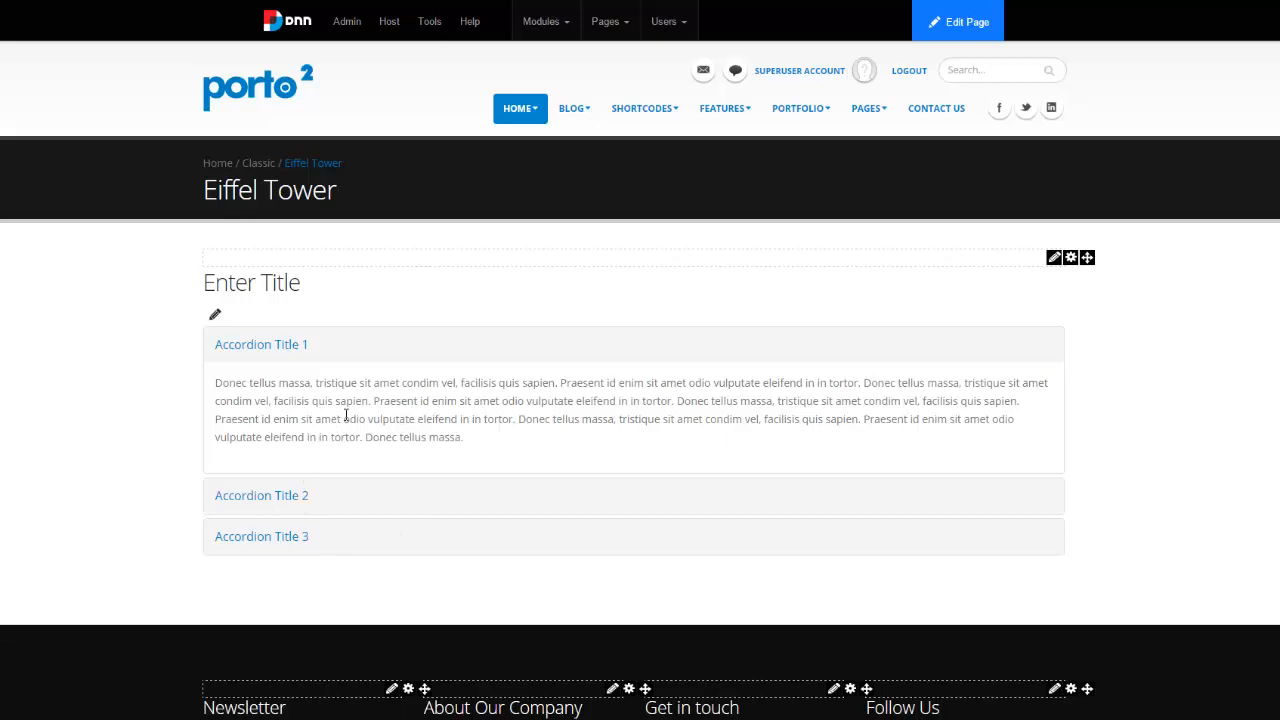
# Step: Change the content module's title to "Eiffel Tower" and save it
pyautogui.click(272, 290)
pyautogui.hotkey('ctrl', 'a')
pyautogui.write('E')
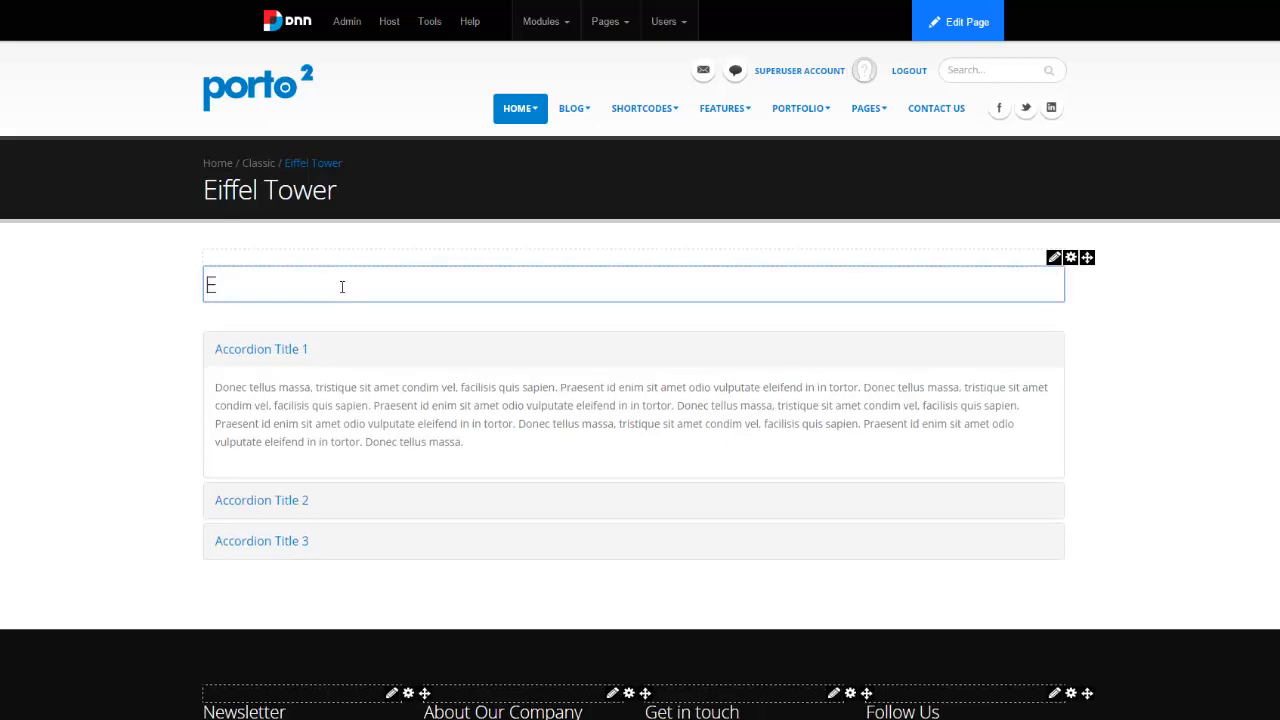
pyautogui.write('iffel Tower')
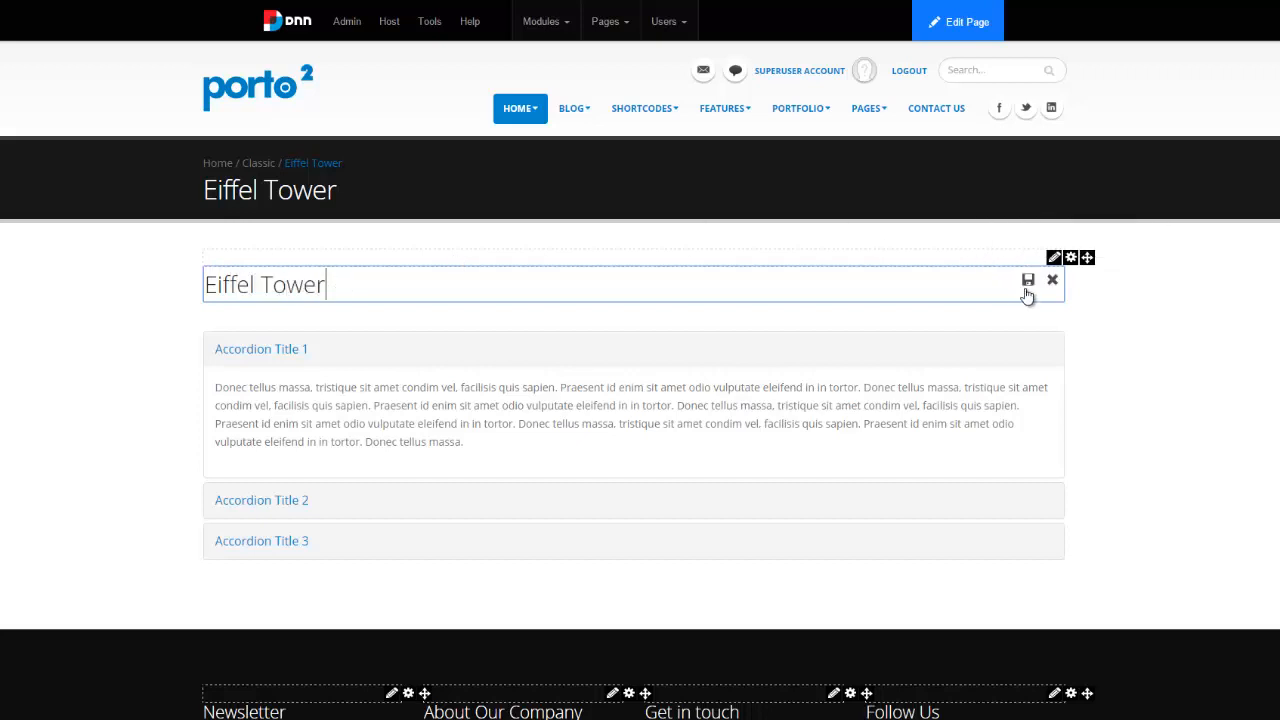
pyautogui.click(1025, 286)
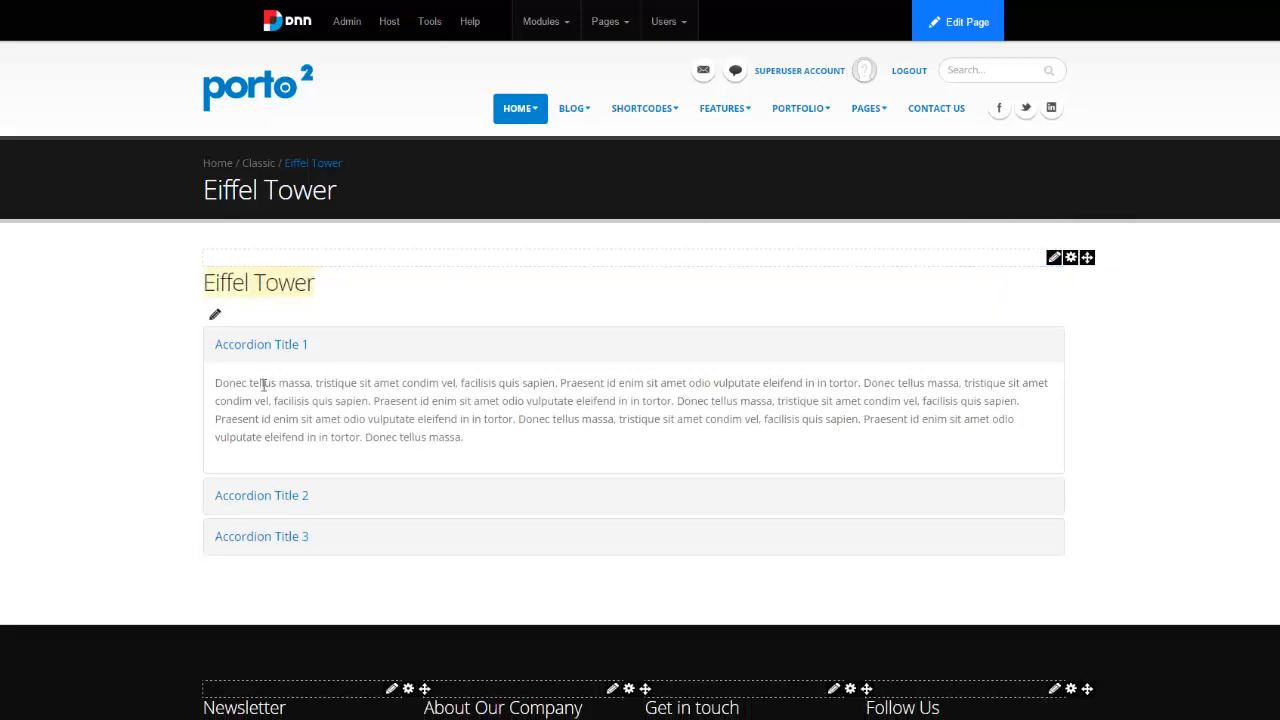
# Step: Edit the module content, renaming the first accordion heading to "History" and the second to "Design"
pyautogui.moveTo(1052, 258)
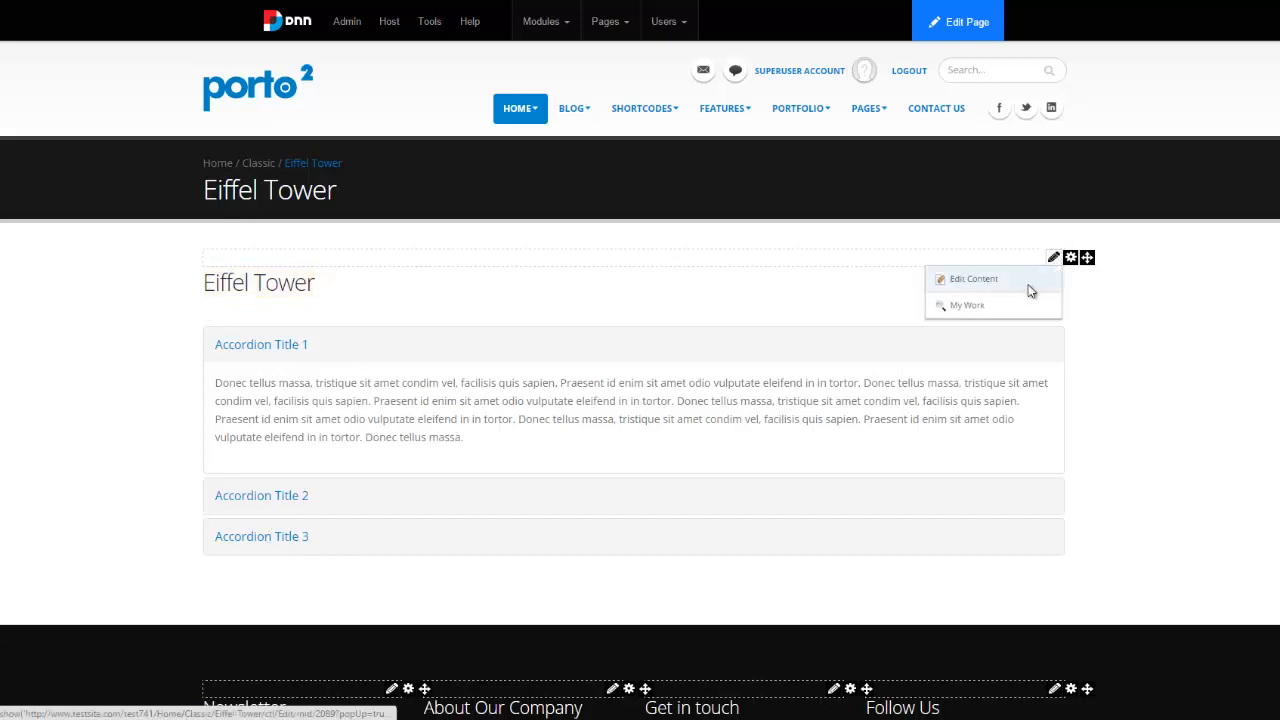
pyautogui.click(1030, 283)
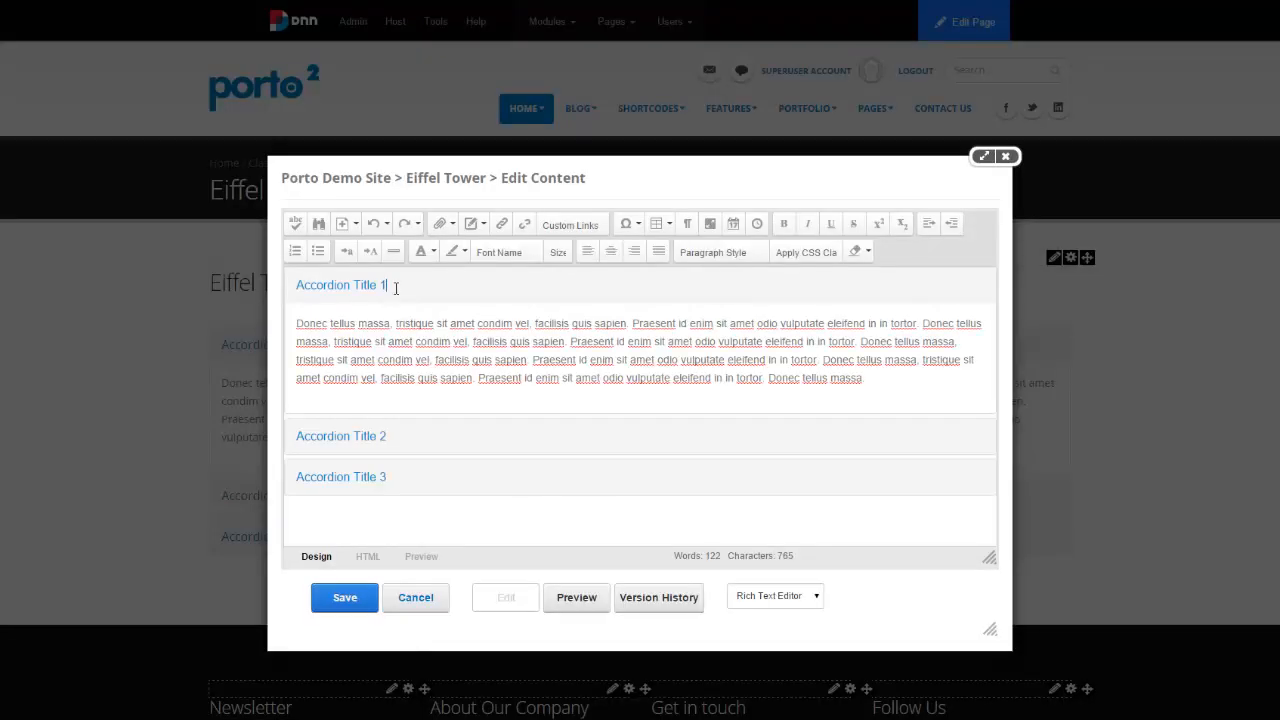
pyautogui.click(394, 286)
pyautogui.tripleClick(396, 288)
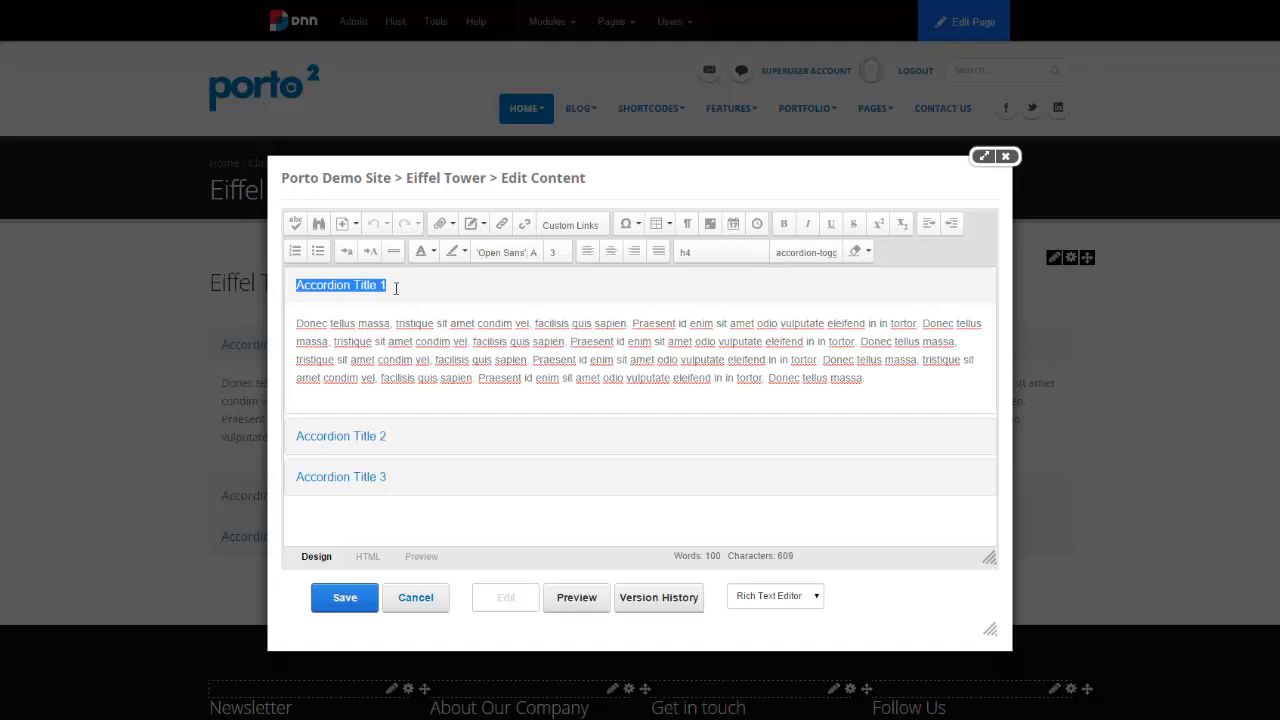
pyautogui.write('History')
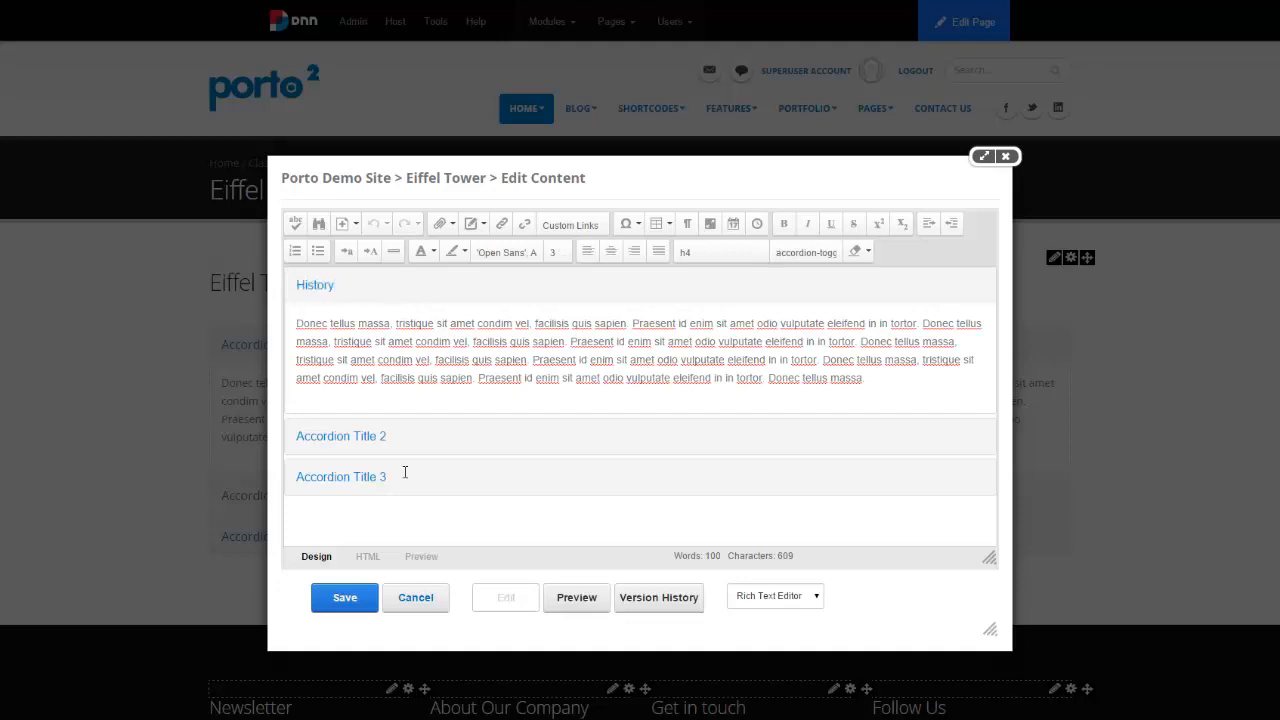
pyautogui.tripleClick(408, 440)
pyautogui.write('Design')
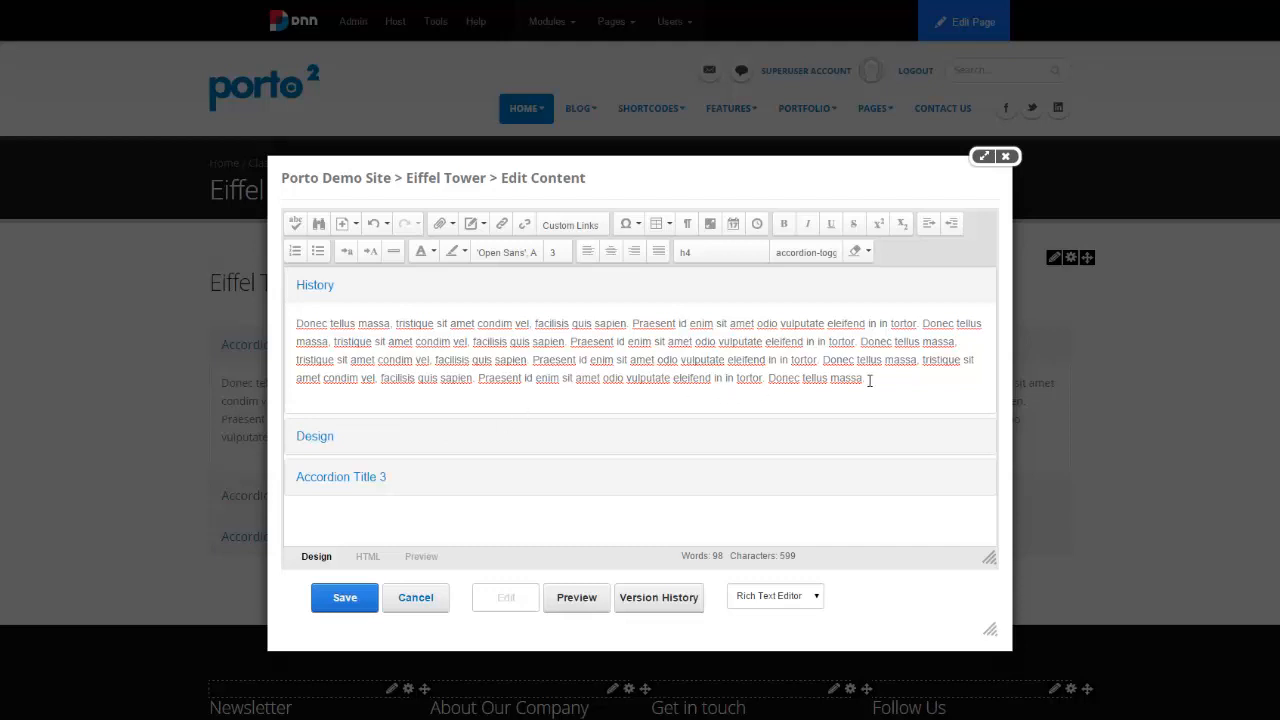
# Step: Locate the accordion sections' body paragraphs in the HTML source, then save the edited content
pyautogui.moveTo(869, 380); pyautogui.dragTo(294, 341)
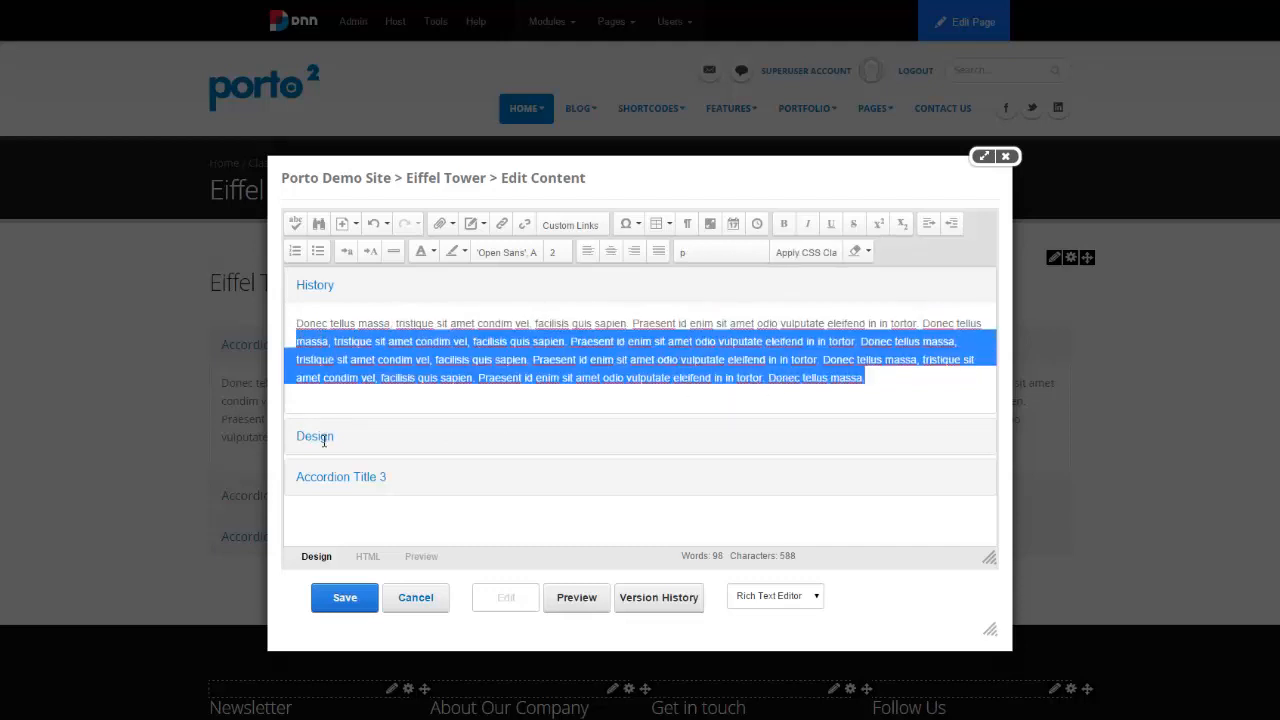
pyautogui.click(366, 556)
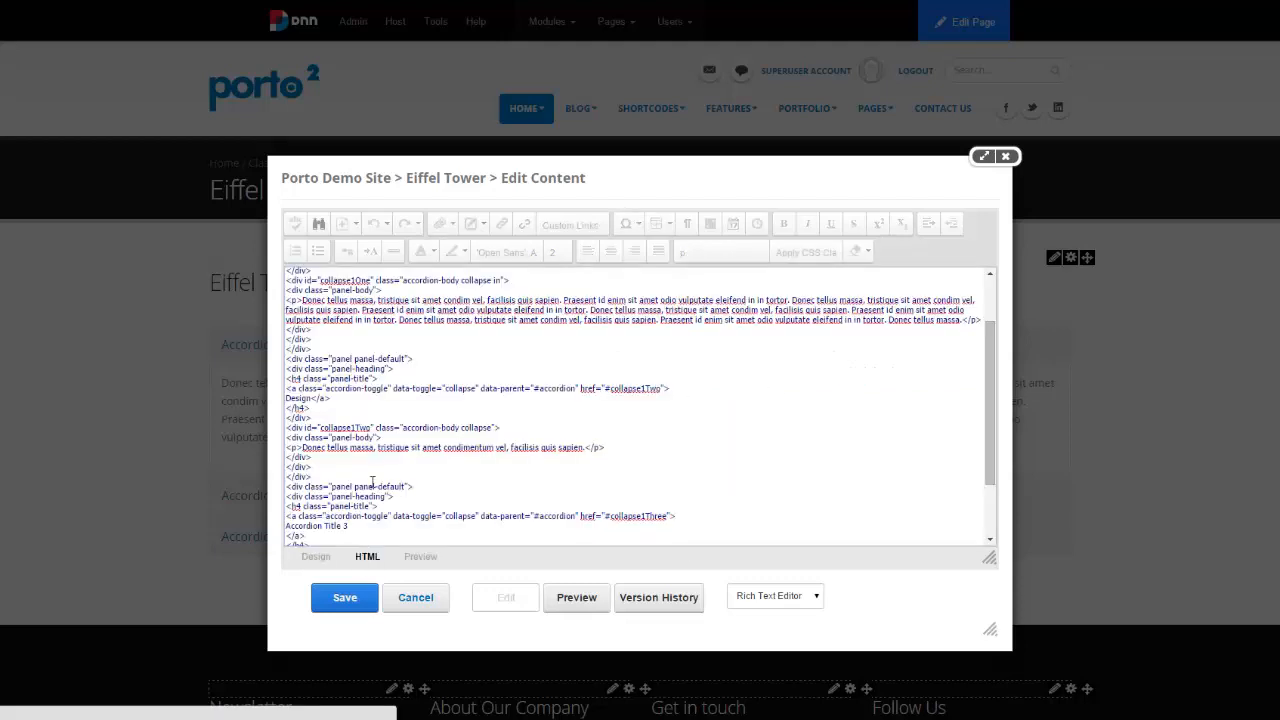
pyautogui.scroll(-5, 372, 483)
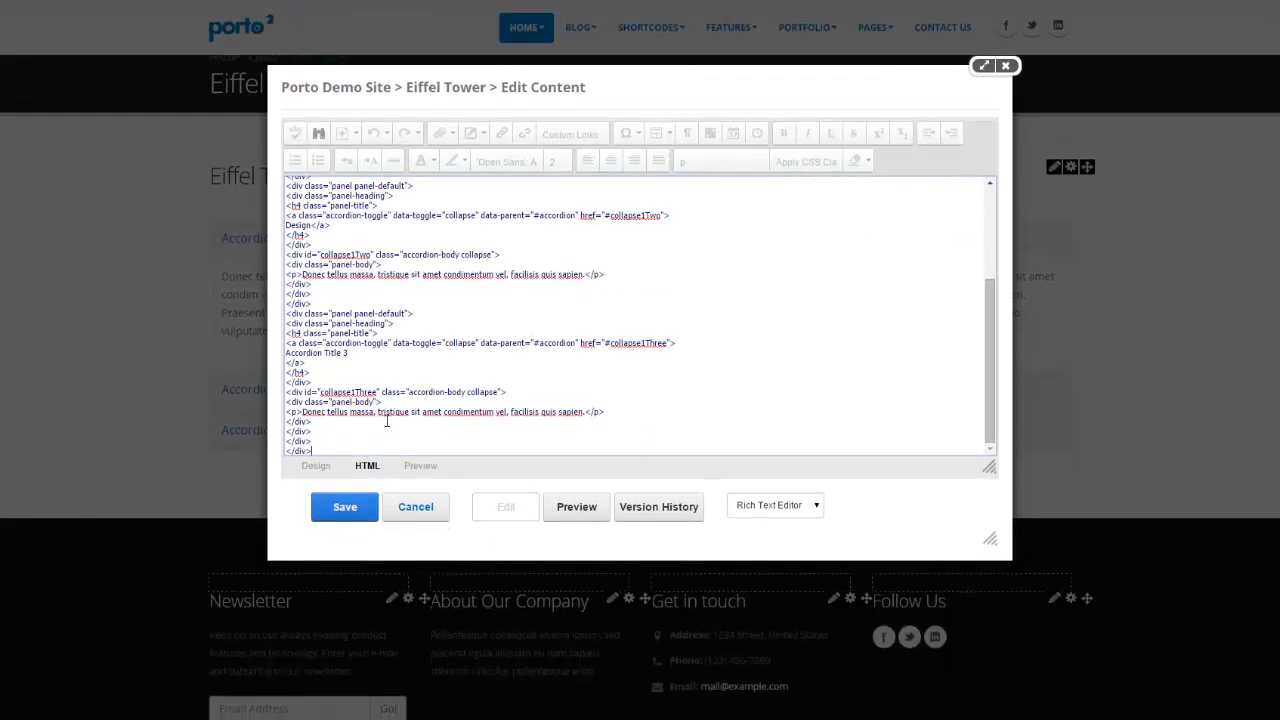
pyautogui.moveTo(425, 420); pyautogui.dragTo(448, 414)
pyautogui.doubleClick(430, 272)
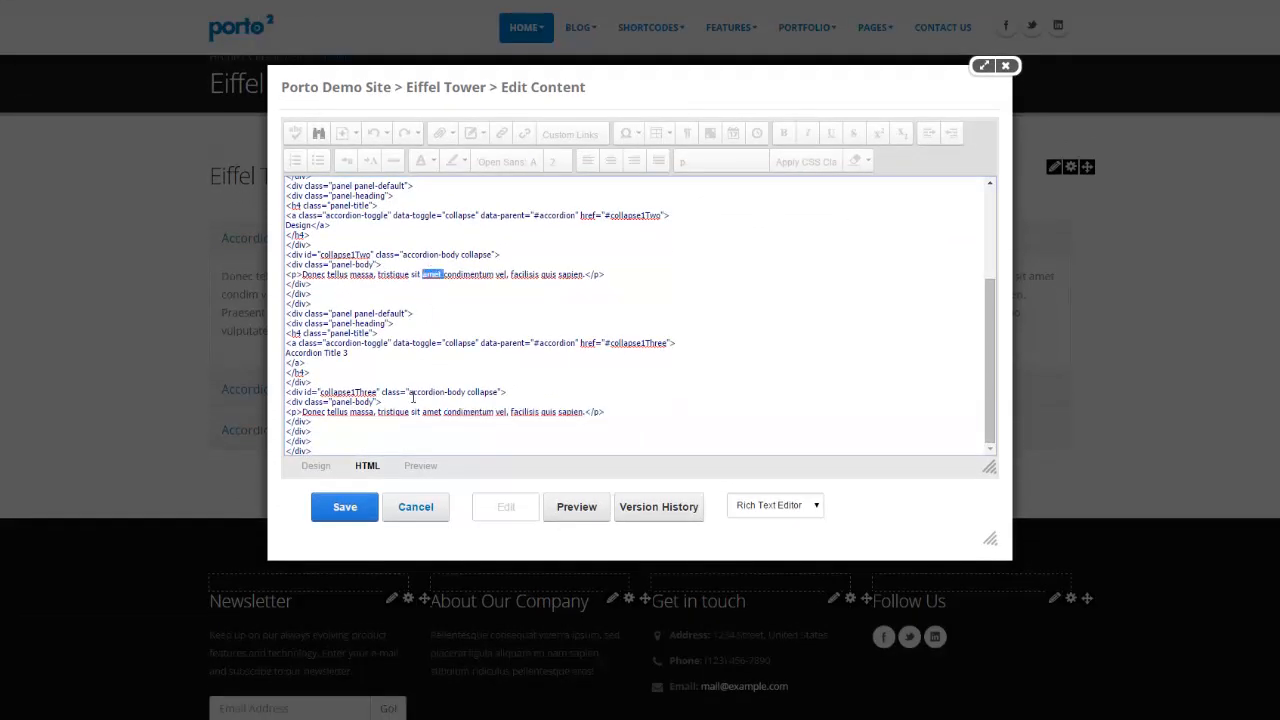
pyautogui.click(362, 508)
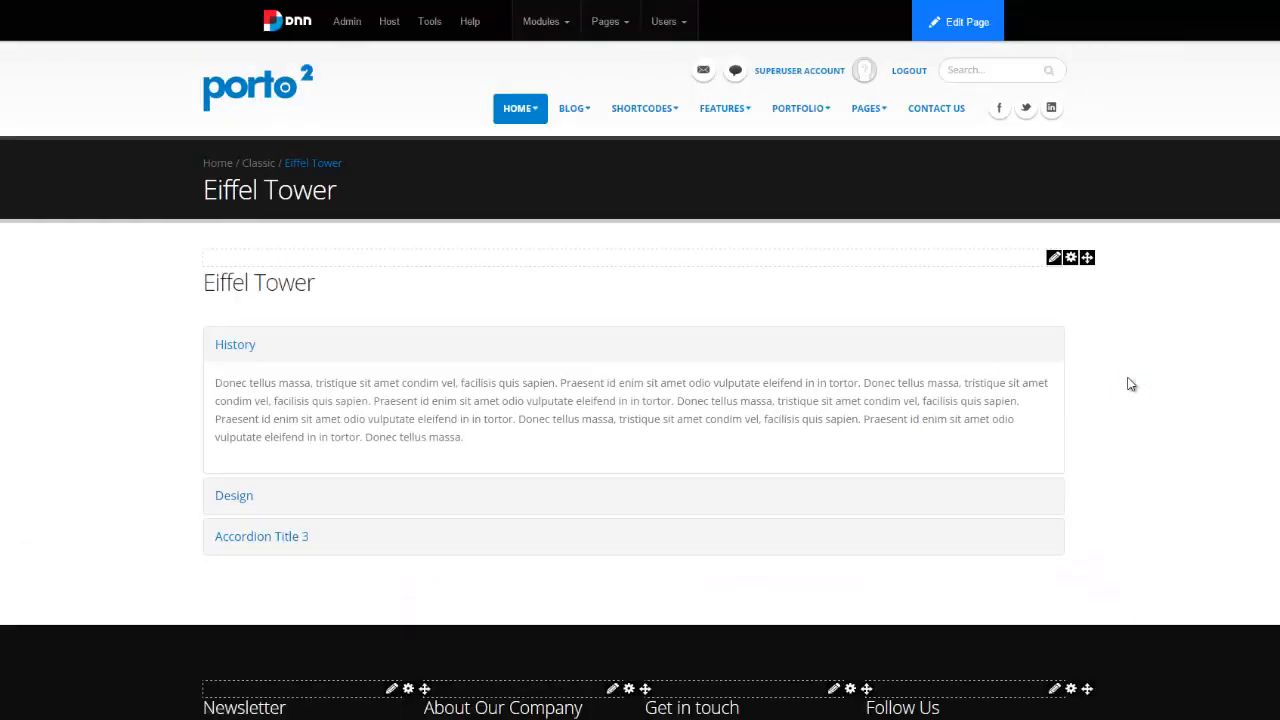
# Step: Check the accordion on the Eiffel Tower page by expanding the Design, third and History sections
pyautogui.click(247, 505)
pyautogui.click(282, 491)
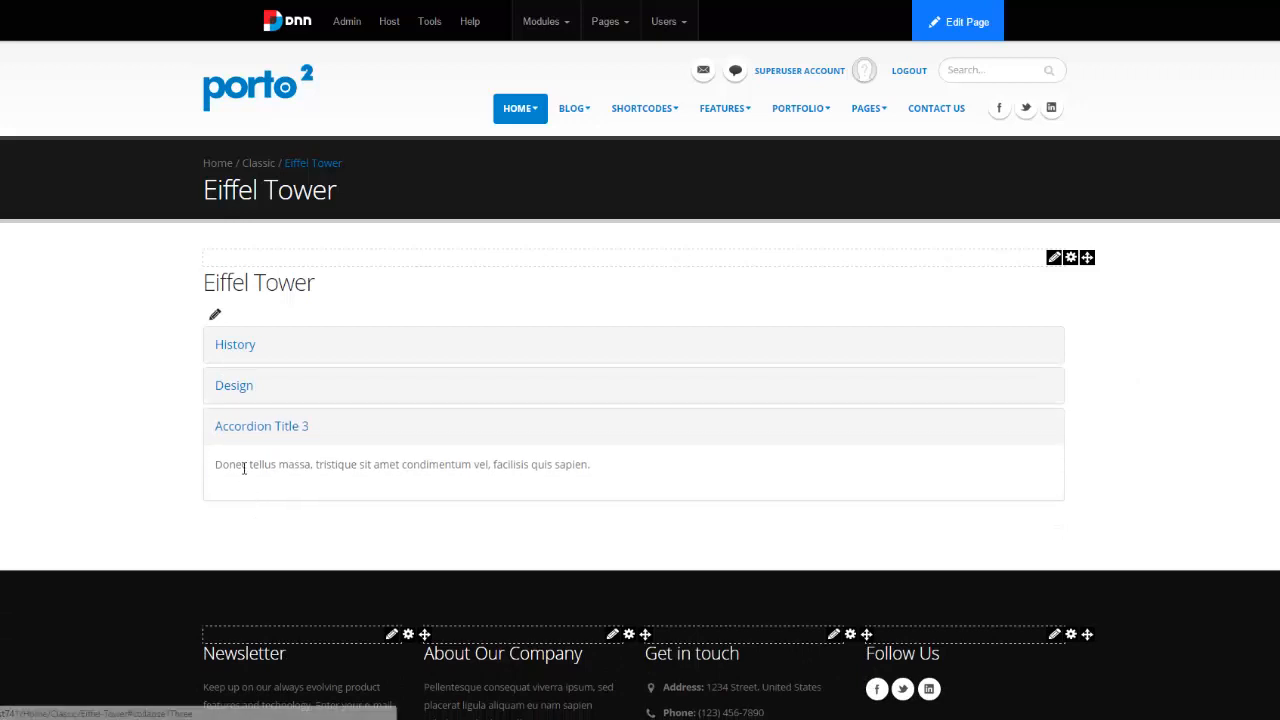
pyautogui.click(241, 358)
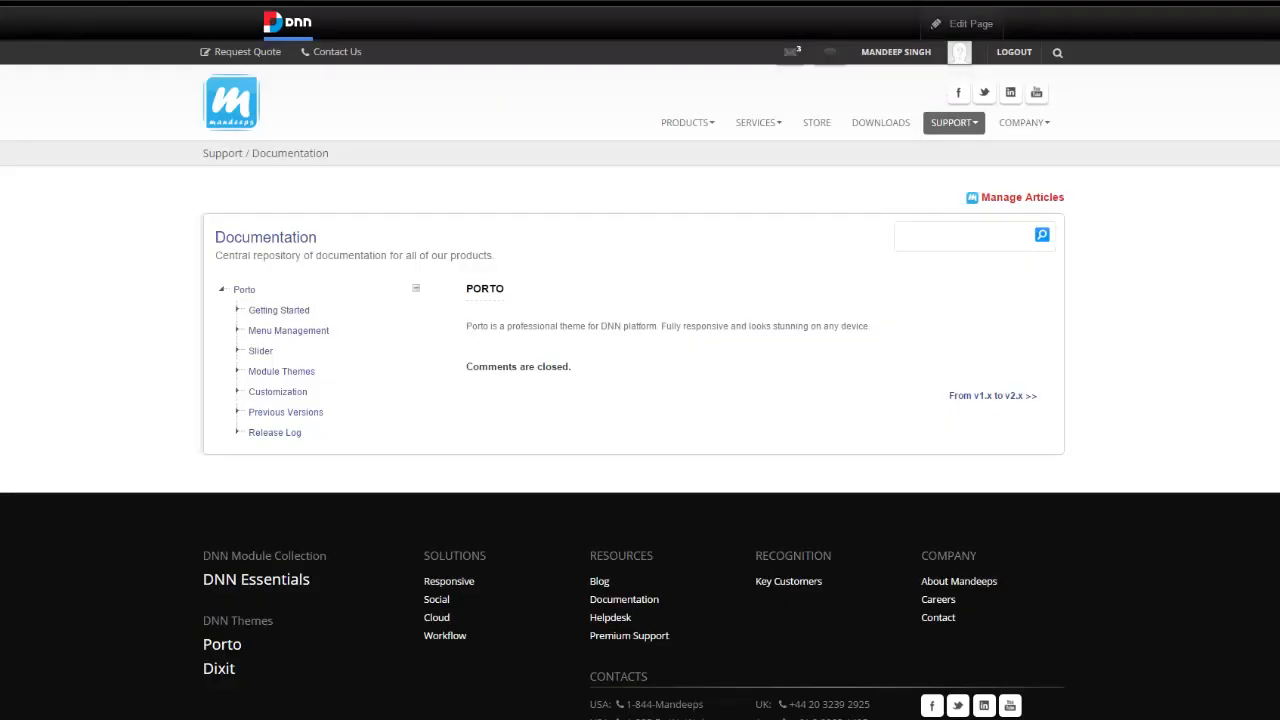
# Step: Open the Google Map article under Customization, Shortcodes, Advanced in the Porto documentation
pyautogui.click(239, 394)
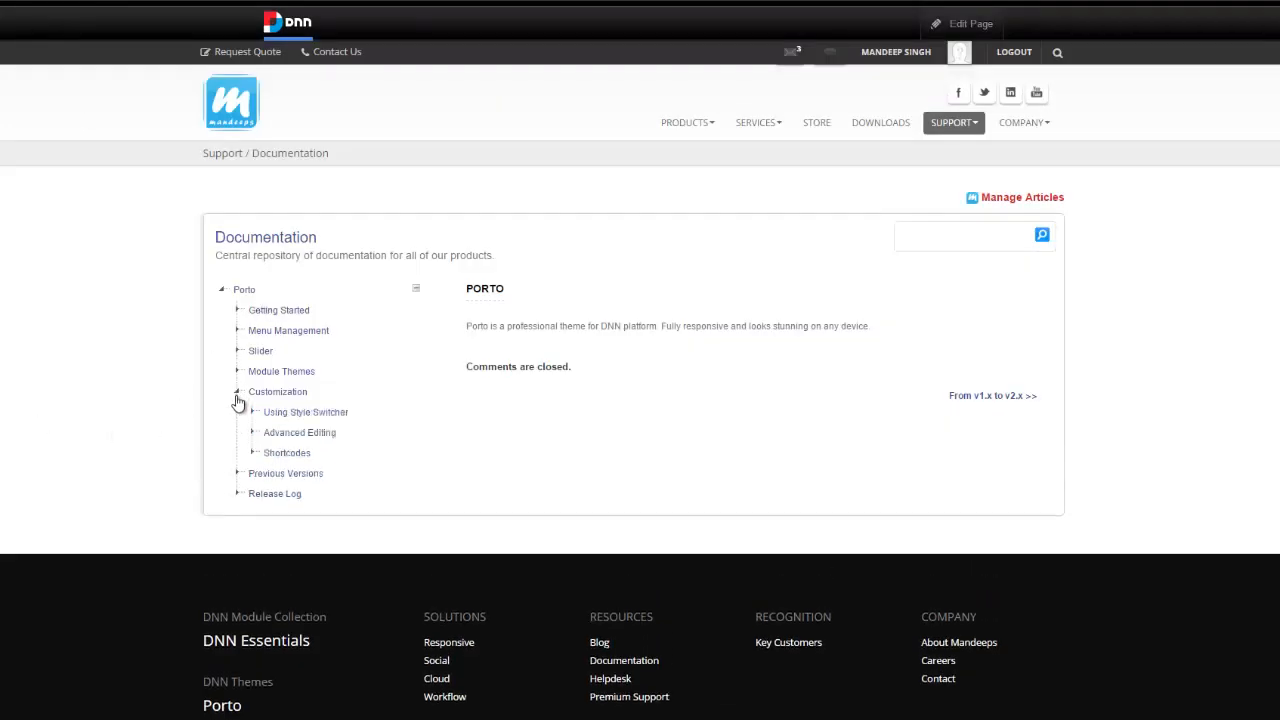
pyautogui.click(252, 453)
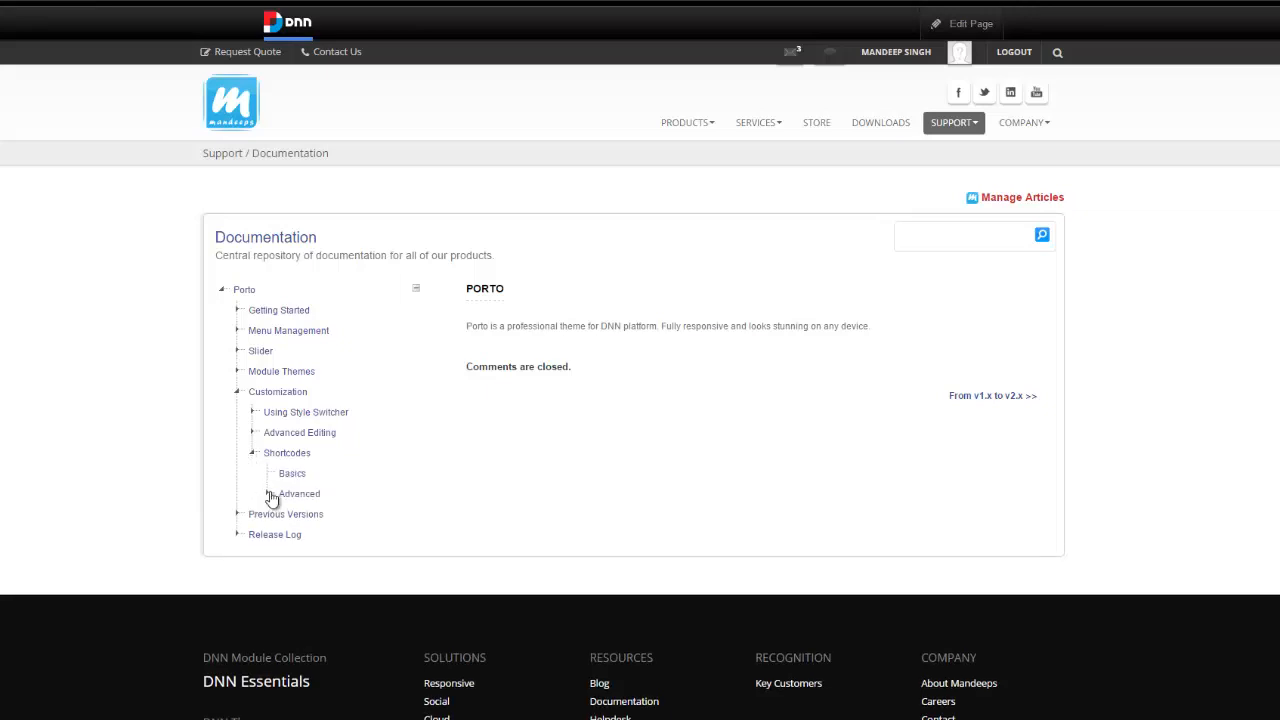
pyautogui.click(268, 494)
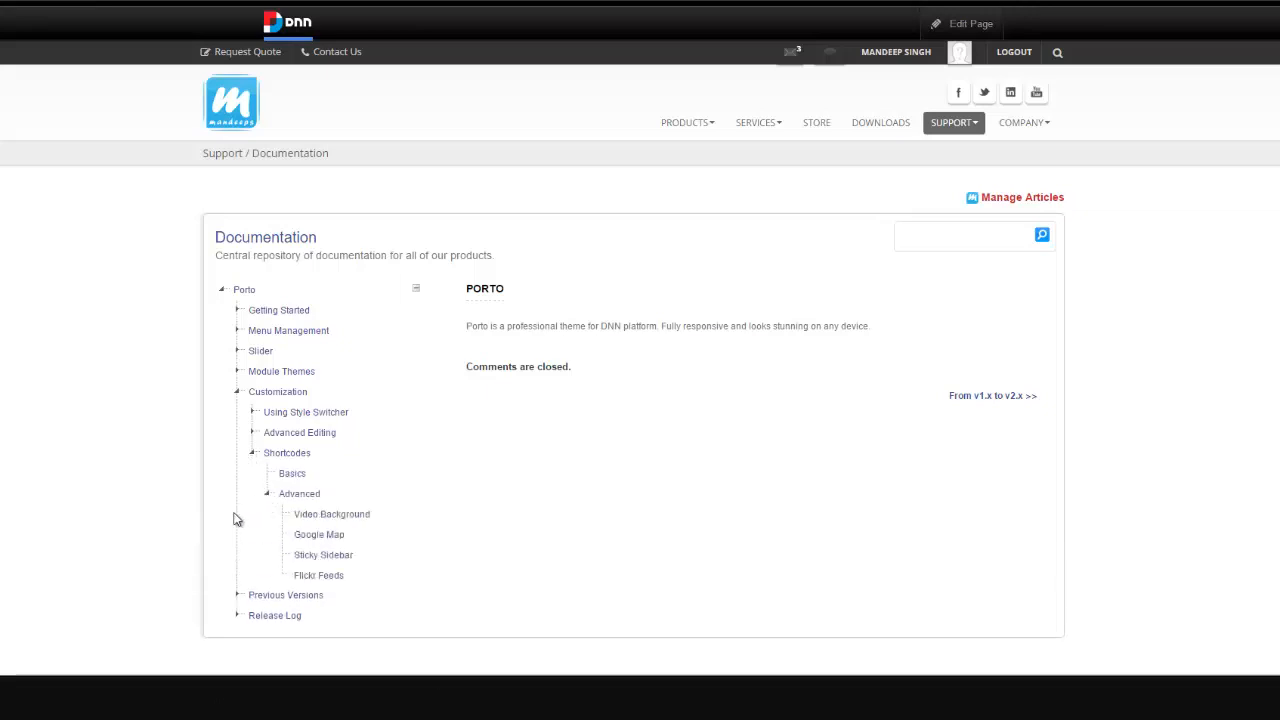
pyautogui.click(320, 537)
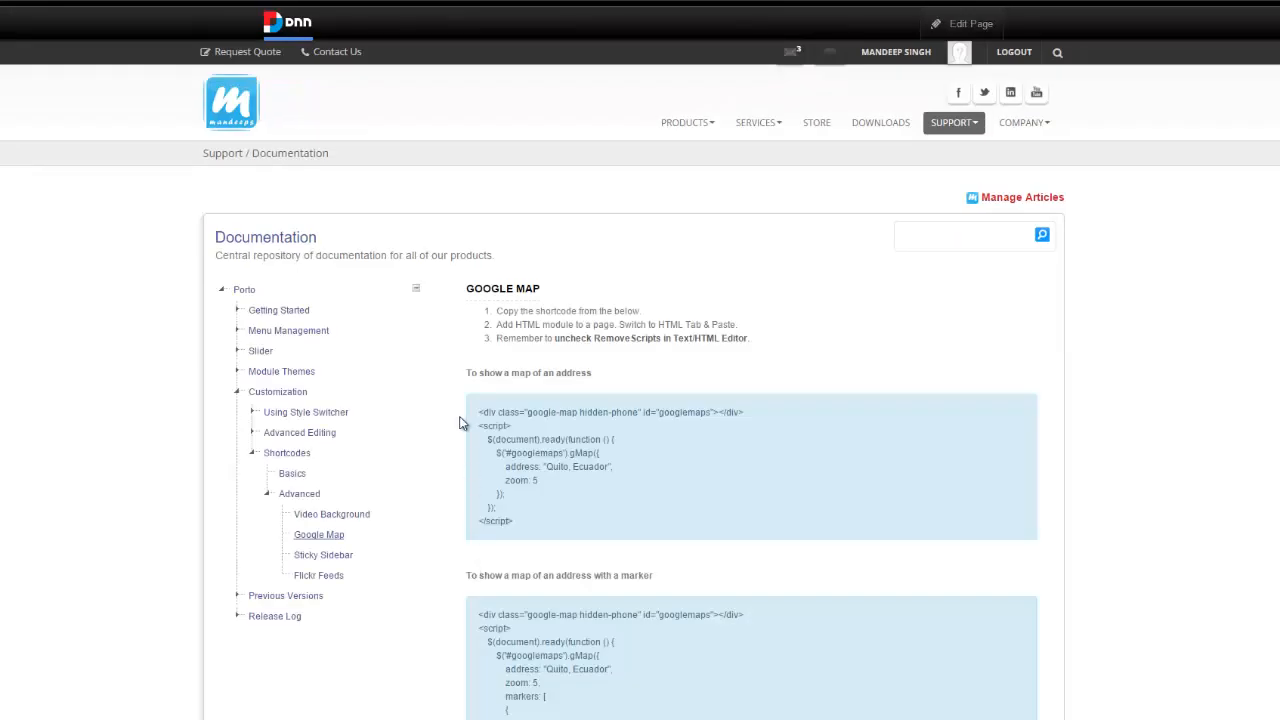
# Step: Examine the shortcode for showing a map of an address, including its opening and closing script tags
pyautogui.scroll(-1, 463, 423)
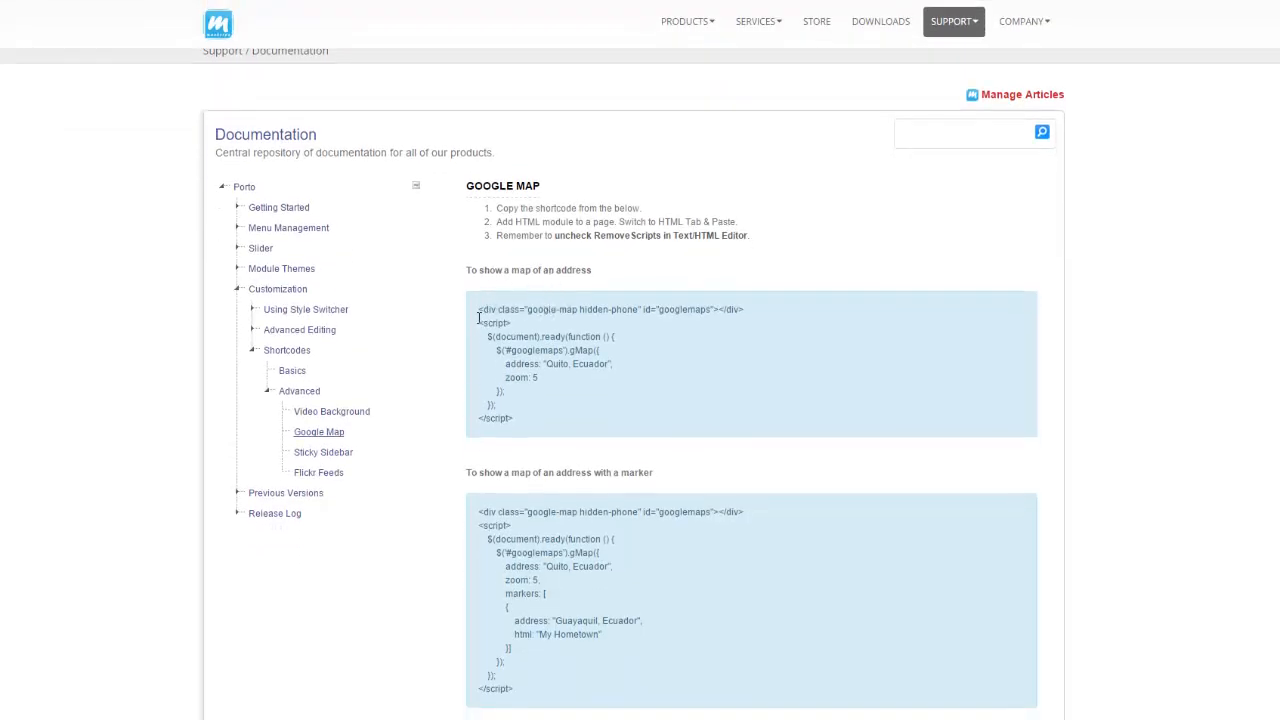
pyautogui.moveTo(479, 318); pyautogui.dragTo(541, 470)
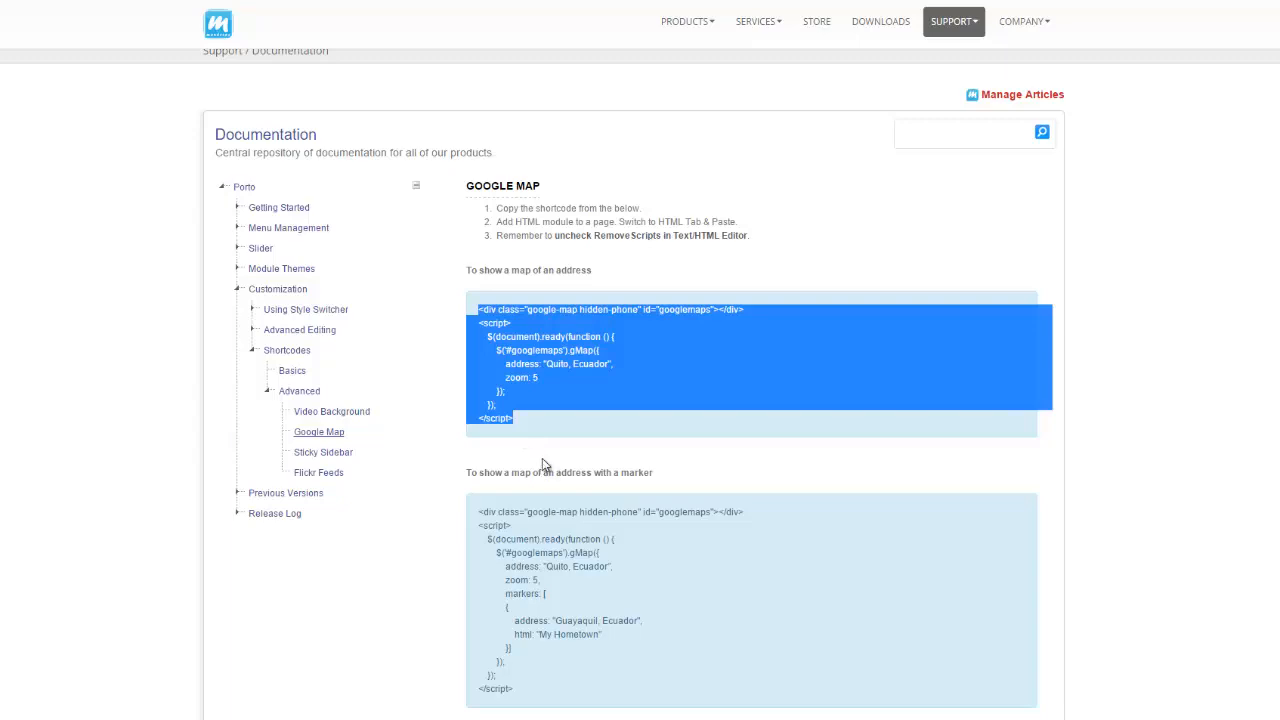
pyautogui.click(547, 422)
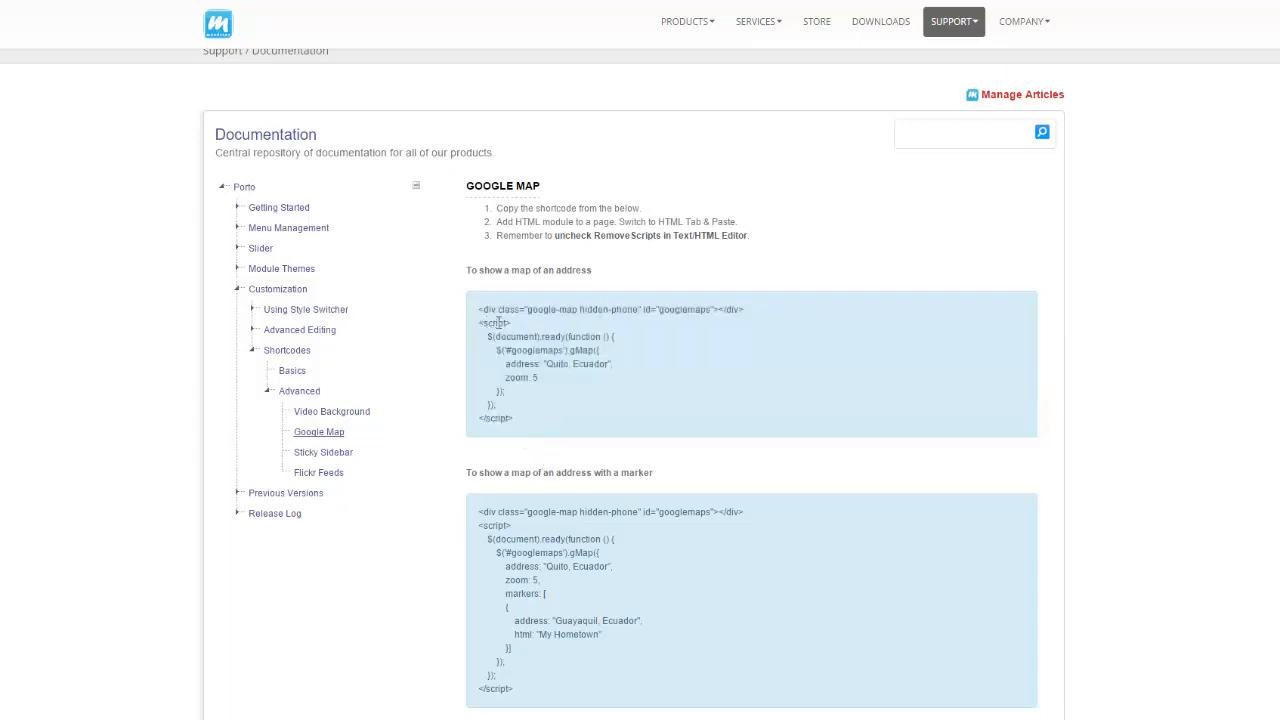
pyautogui.moveTo(478, 322); pyautogui.dragTo(523, 324)
pyautogui.moveTo(479, 418); pyautogui.dragTo(513, 419)
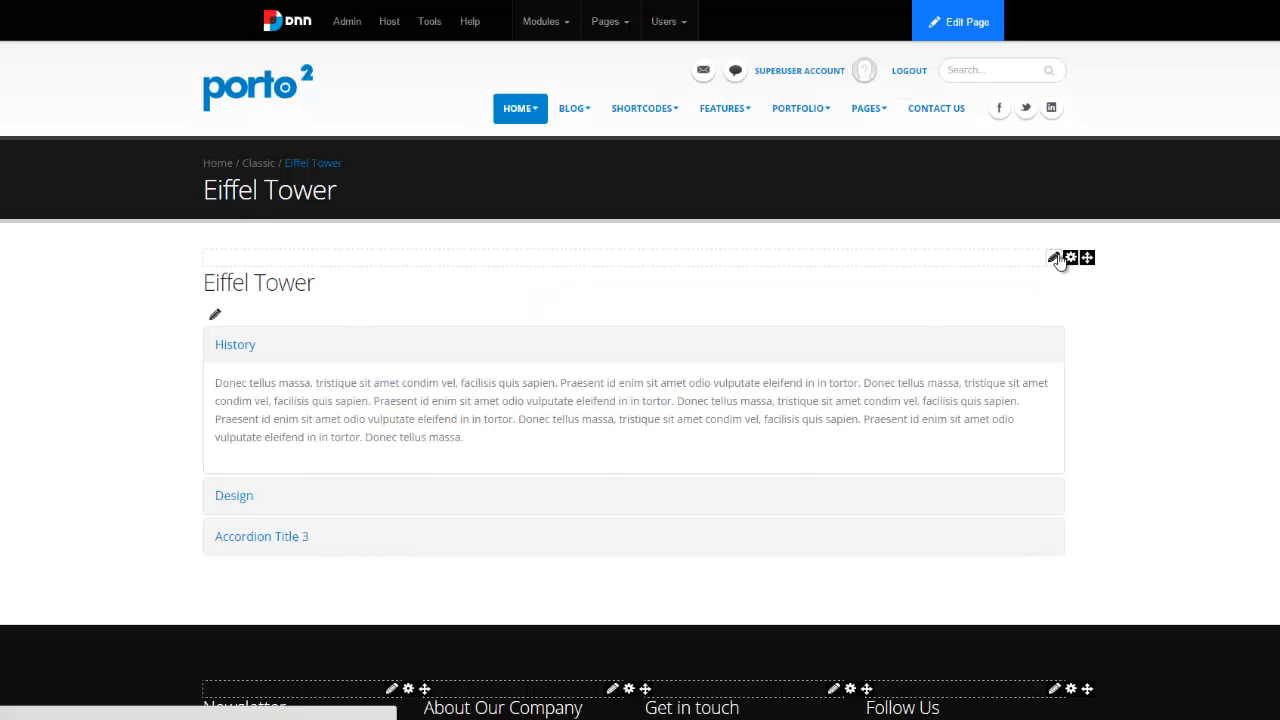
# Step: Open the host-level HTML Editor Manager and show the default configuration's settings for Everyone
pyautogui.moveTo(1053, 258)
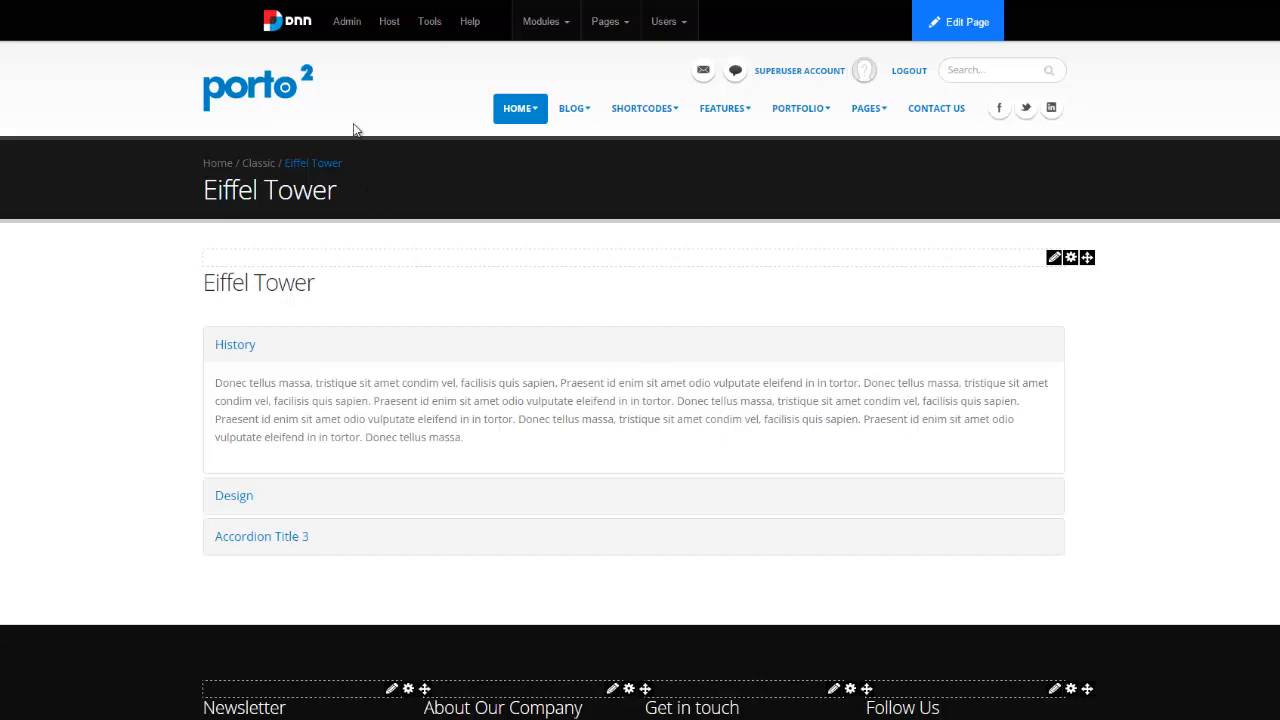
pyautogui.moveTo(389, 25)
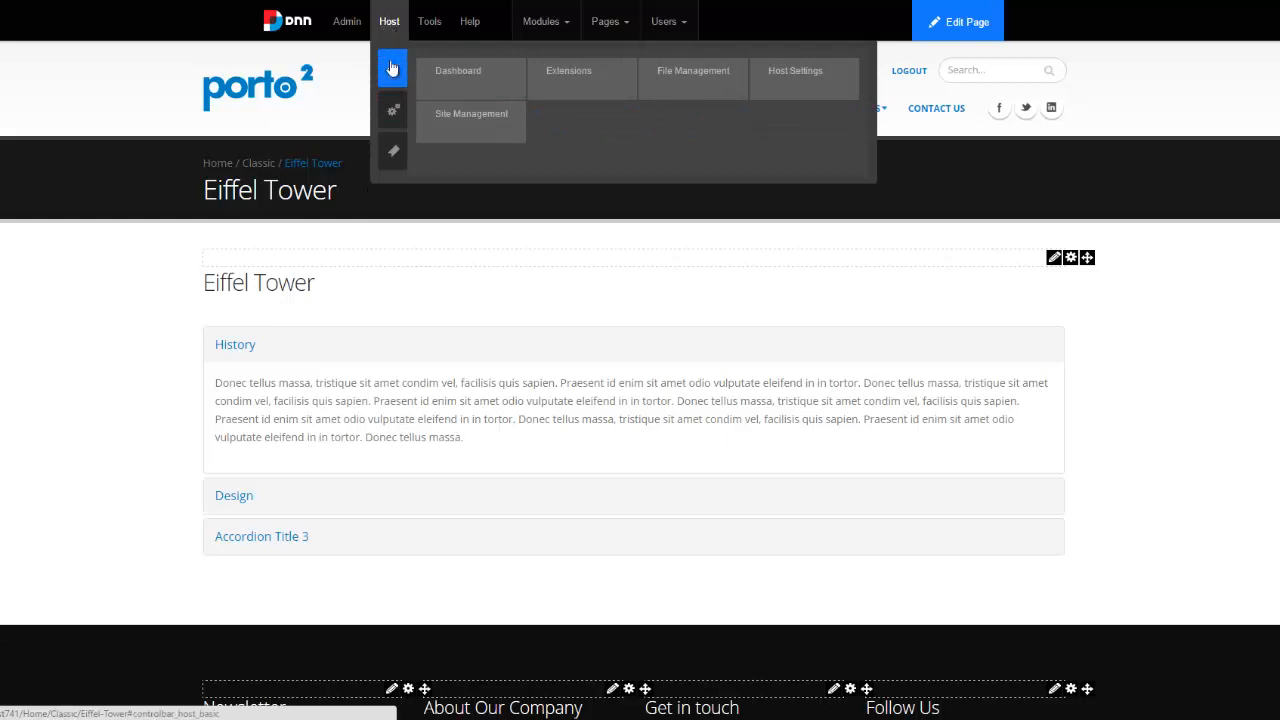
pyautogui.click(393, 109)
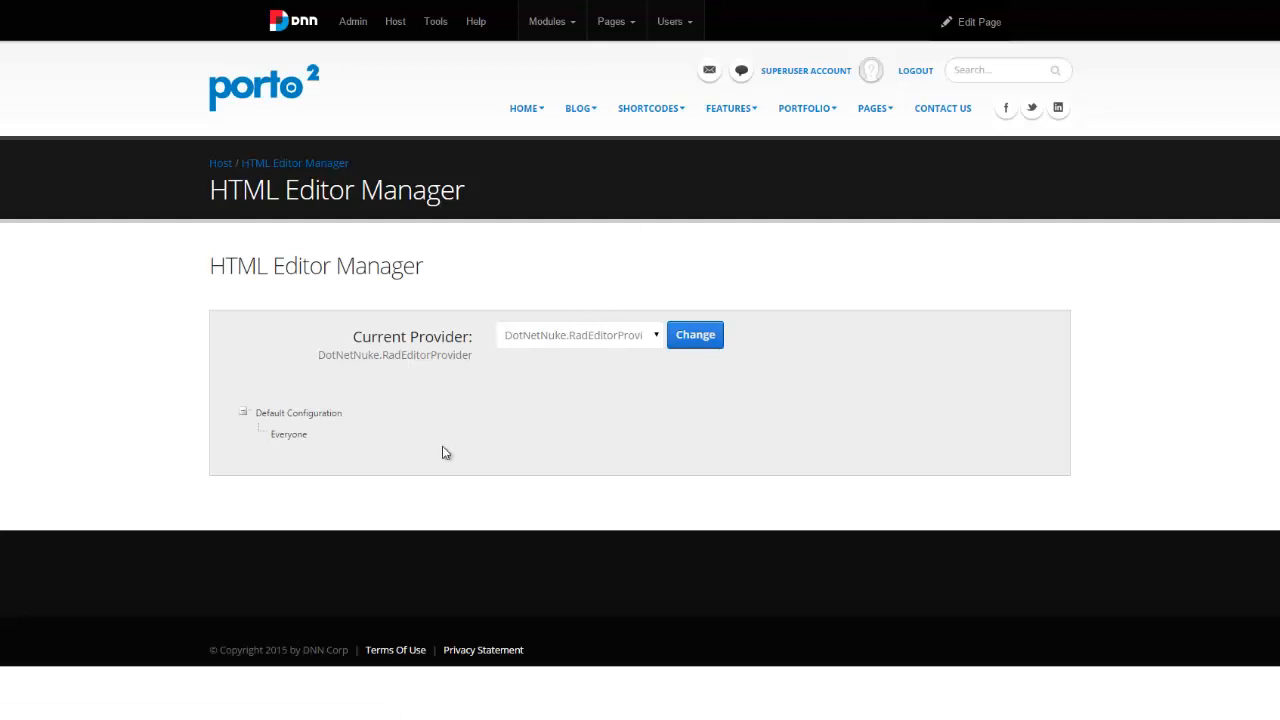
pyautogui.click(298, 440)
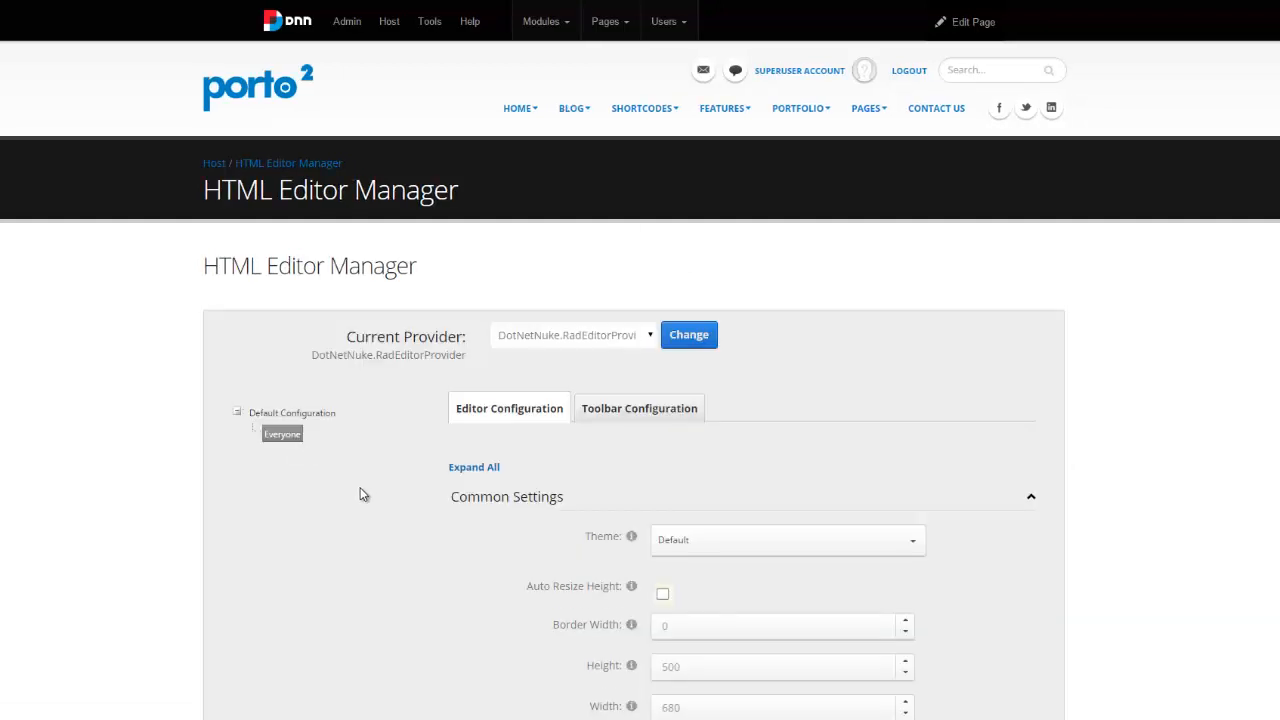
# Step: Turn off the RemoveScripts content filter in the editor's common settings and update the configuration
pyautogui.scroll(-1, 360, 490)
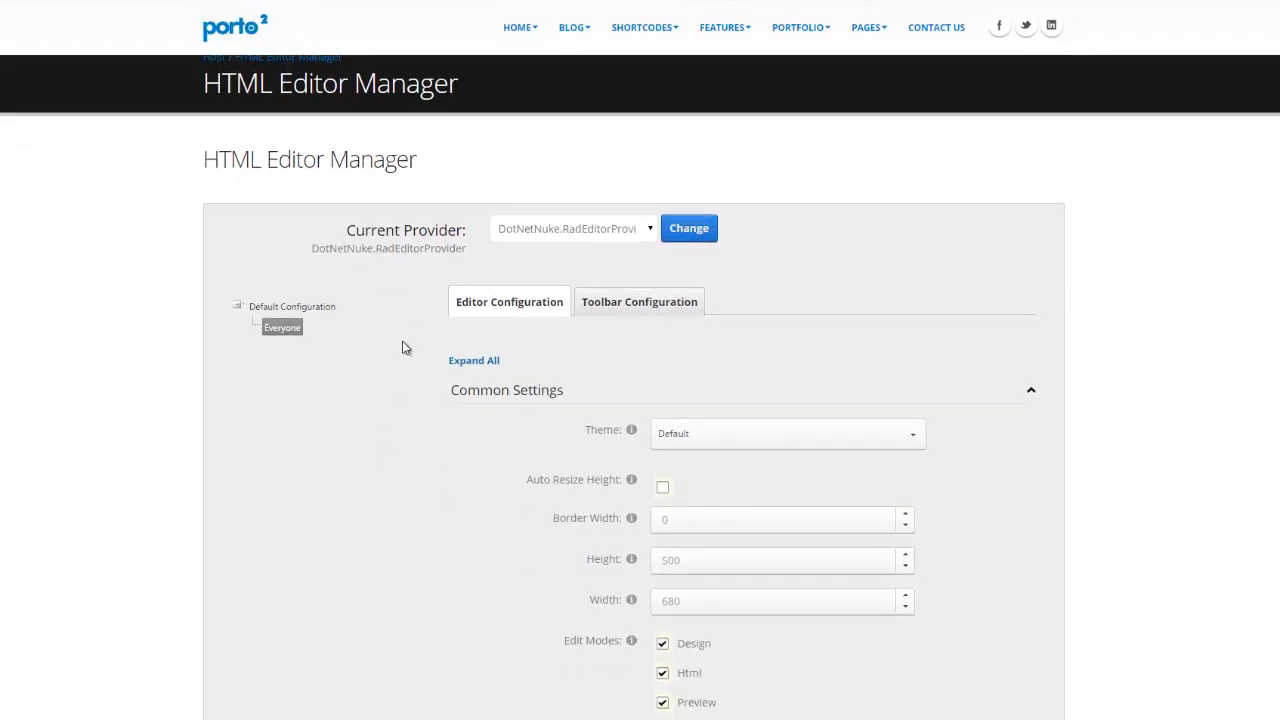
pyautogui.scroll(-1, 405, 347)
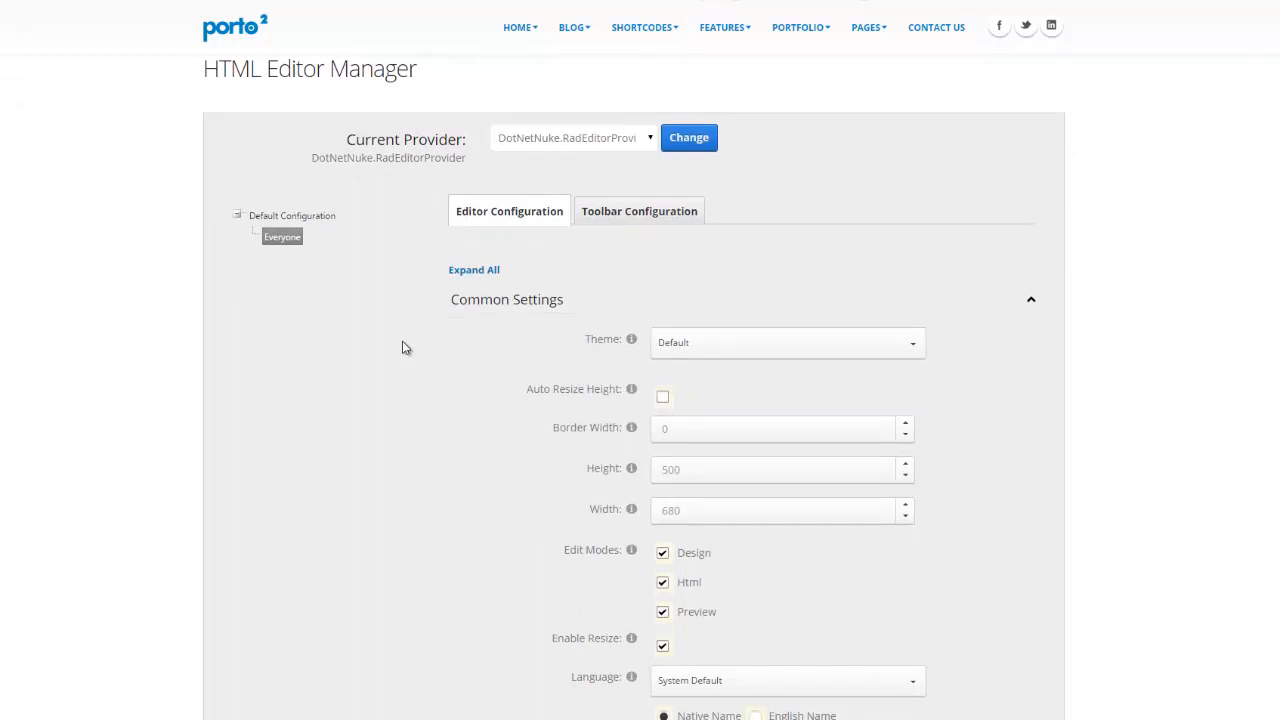
pyautogui.scroll(-2, 405, 347)
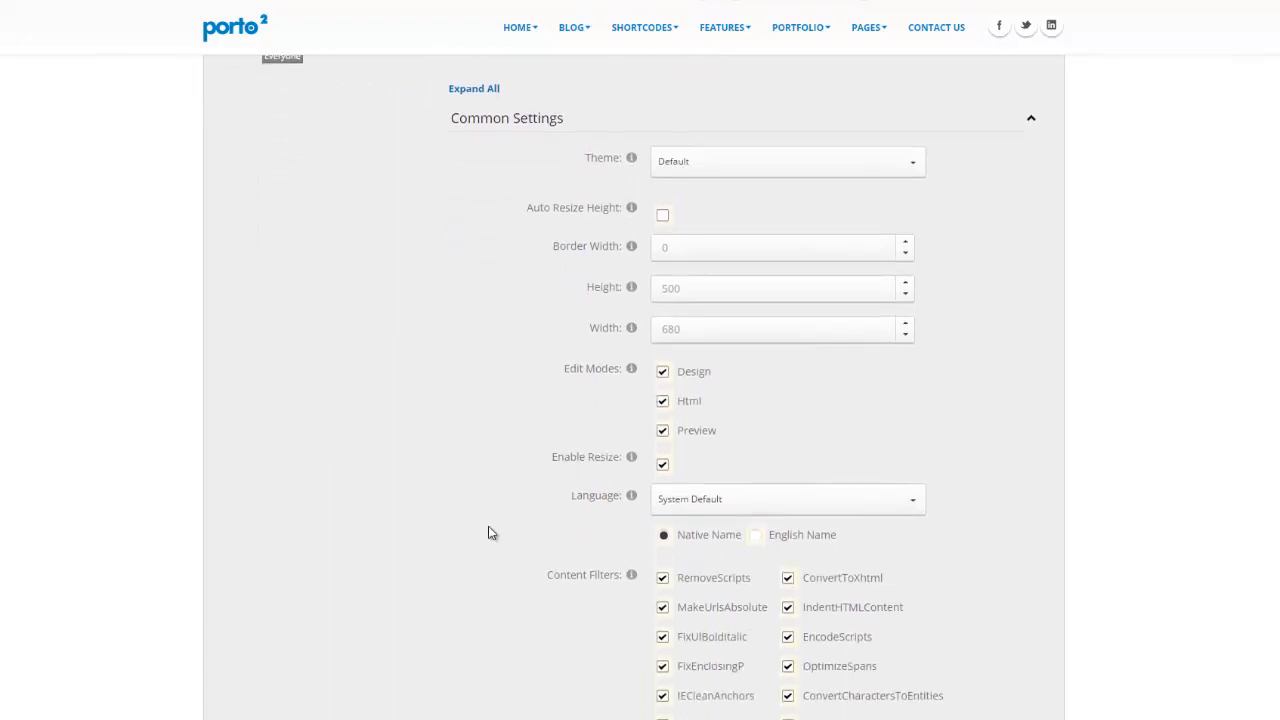
pyautogui.click(663, 579)
pyautogui.scroll(-2, 544, 669)
pyautogui.scroll(-7, 544, 678)
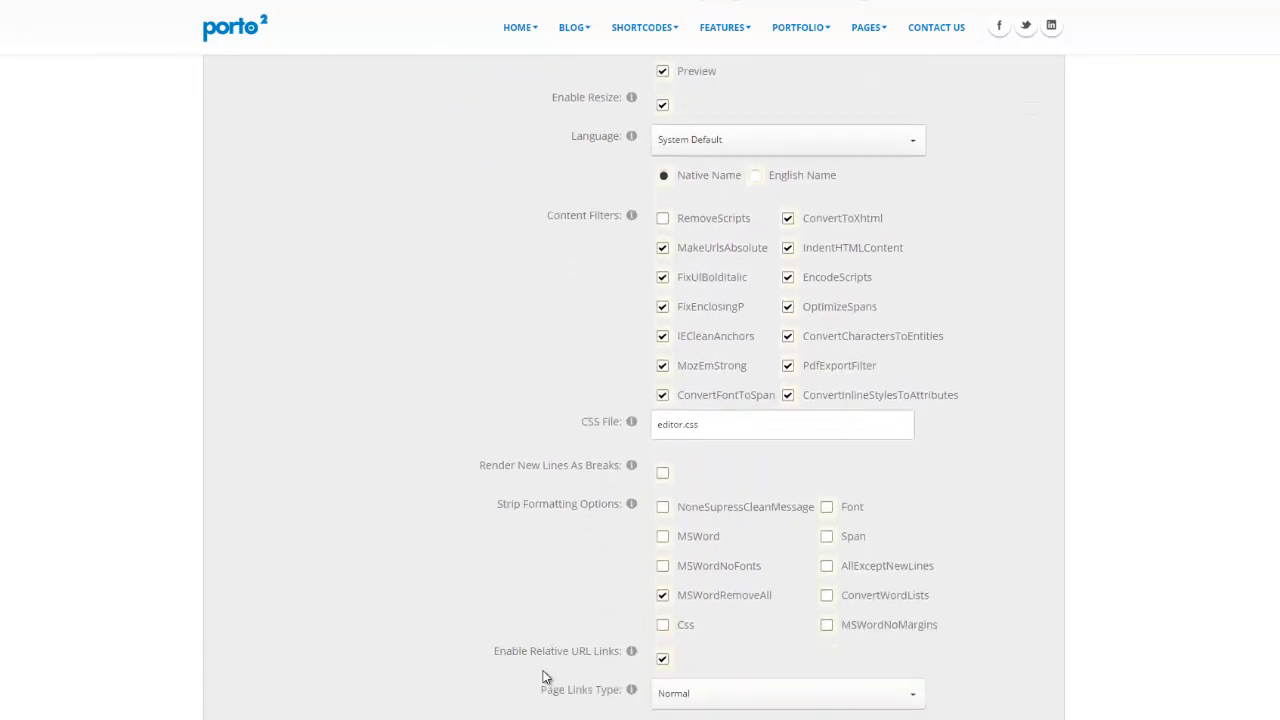
pyautogui.scroll(-3, 502, 649)
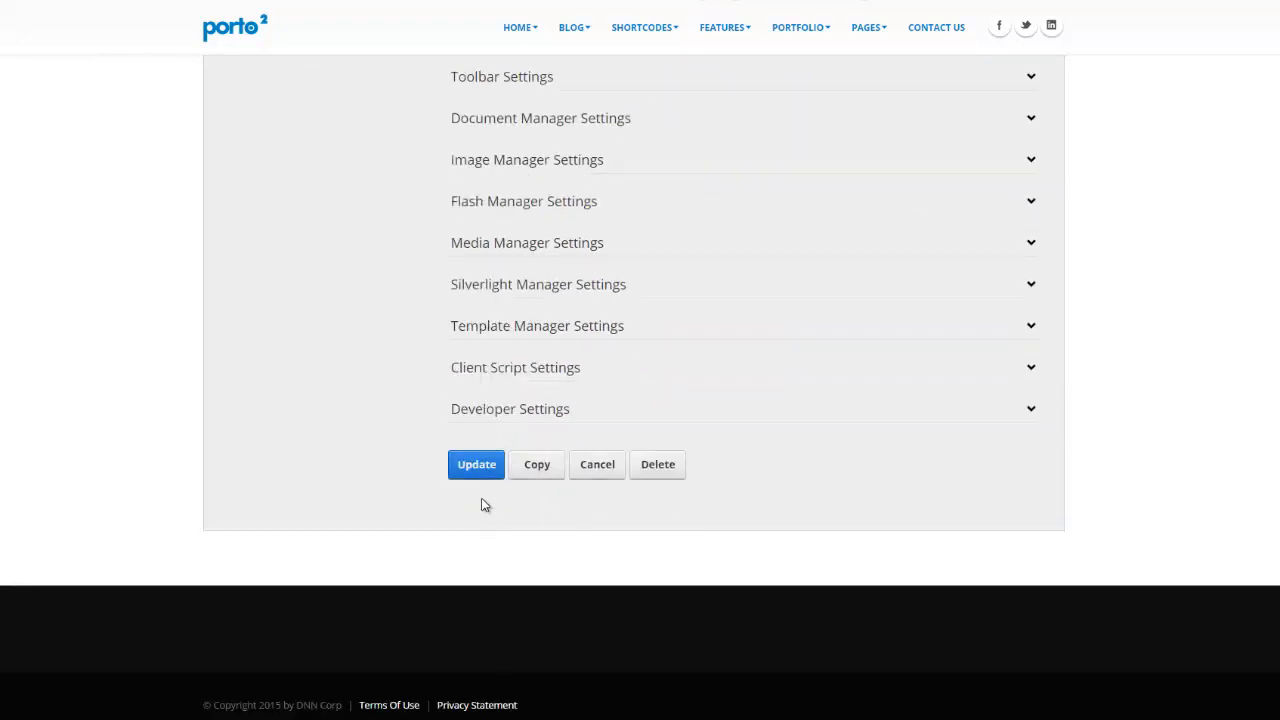
pyautogui.click(477, 464)
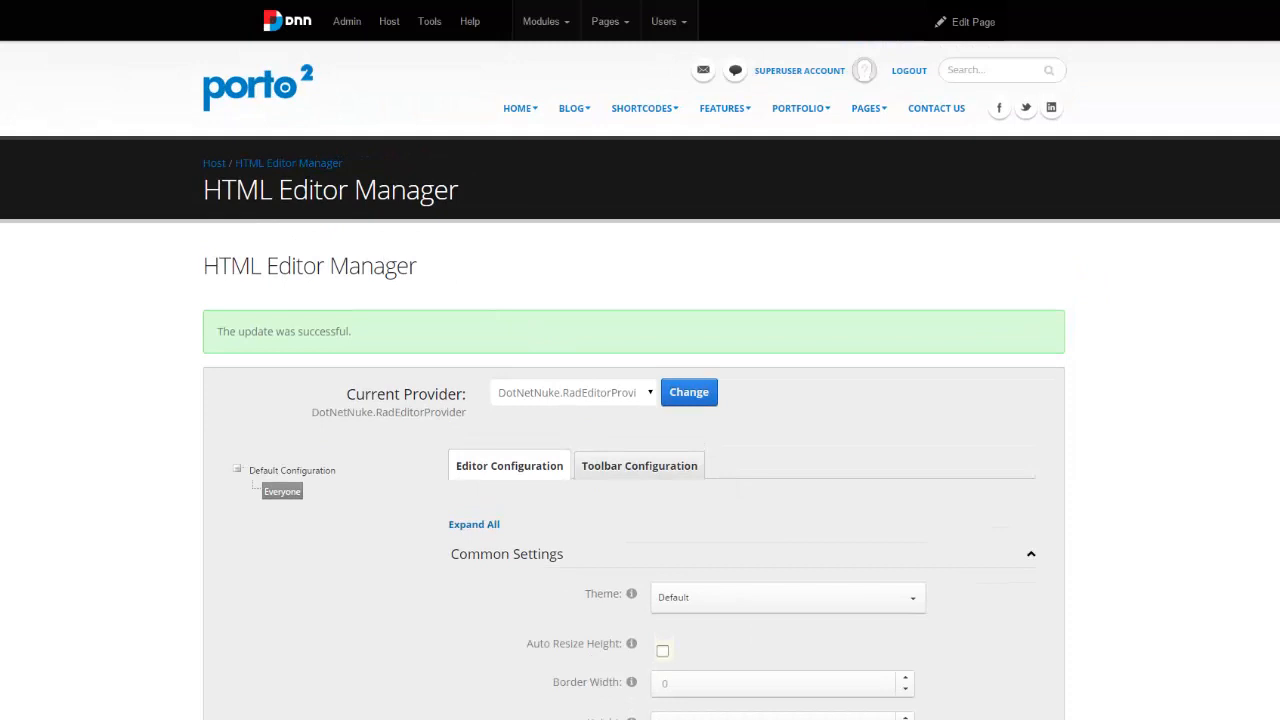
# Step: Return to the Eiffel Tower page, find the HTML module by searching "html" and add it below the accordion
pyautogui.rightClick(2, 1)
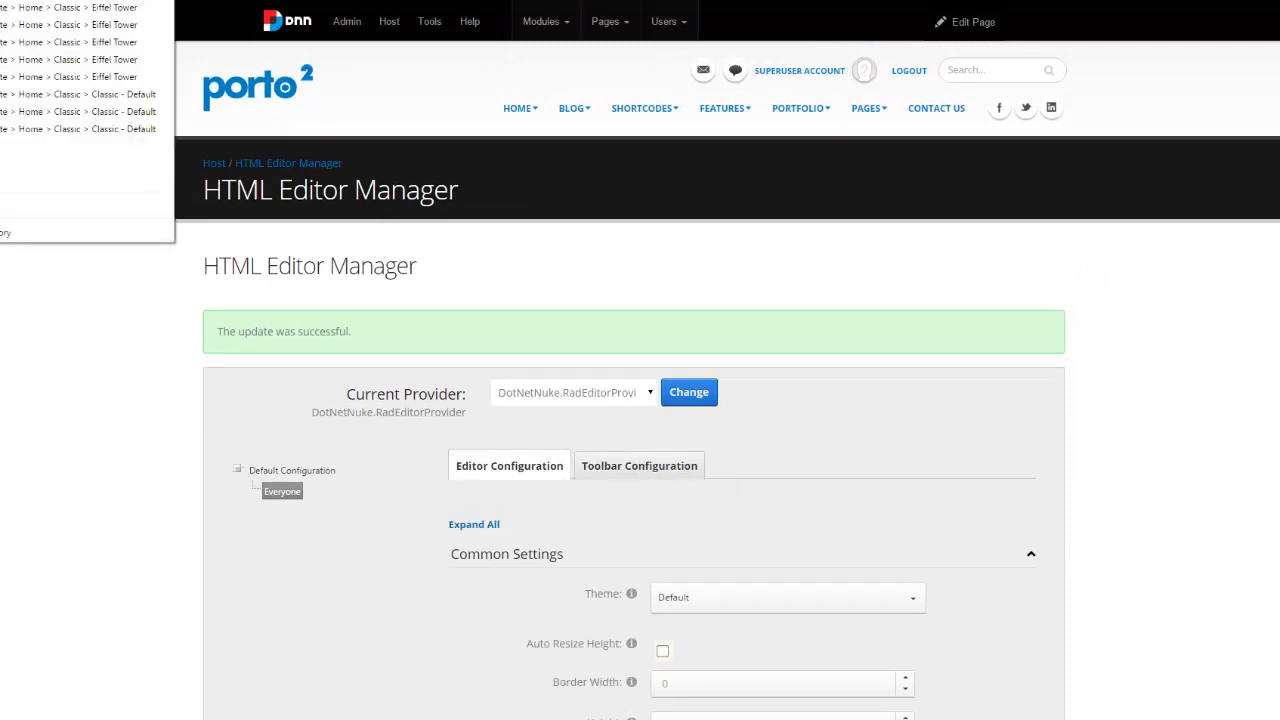
pyautogui.click(4, 8)
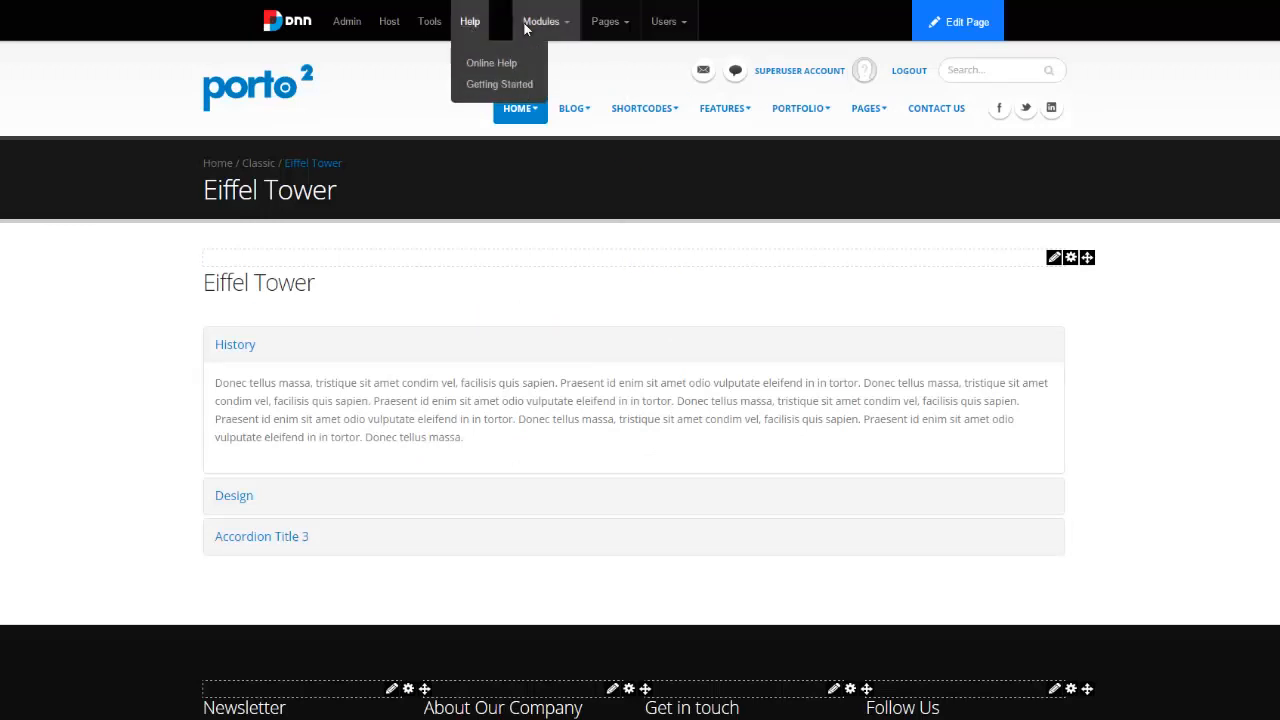
pyautogui.moveTo(530, 24)
pyautogui.click(556, 62)
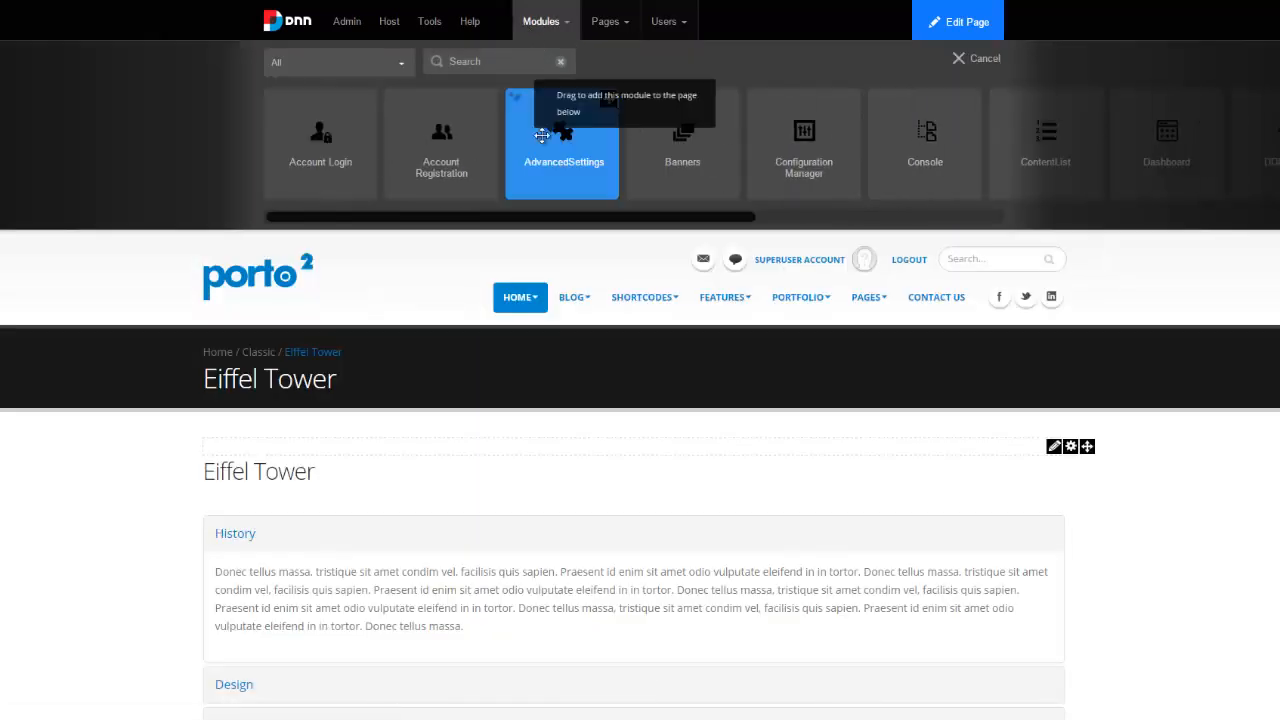
pyautogui.write('html')
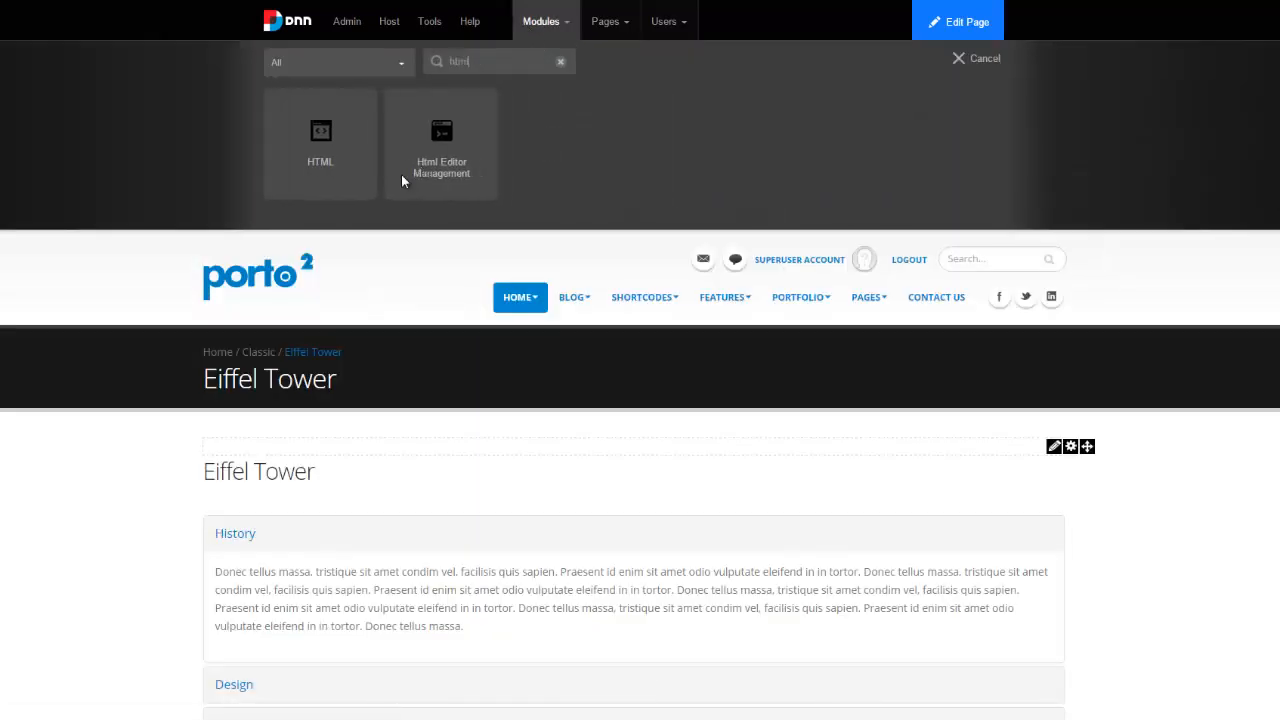
pyautogui.moveTo(320, 163); pyautogui.dragTo(363, 598)
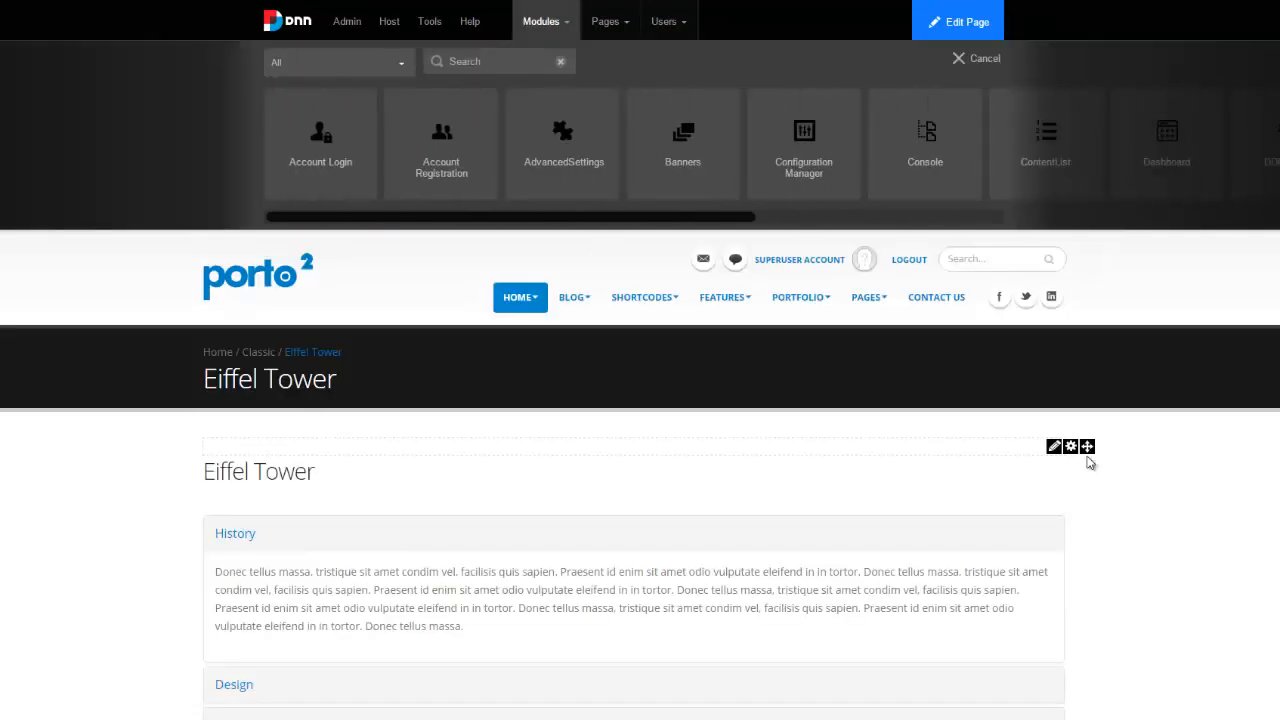
# Step: Open the new Text/HTML module's content for editing in HTML source view
pyautogui.scroll(-4, 790, 493)
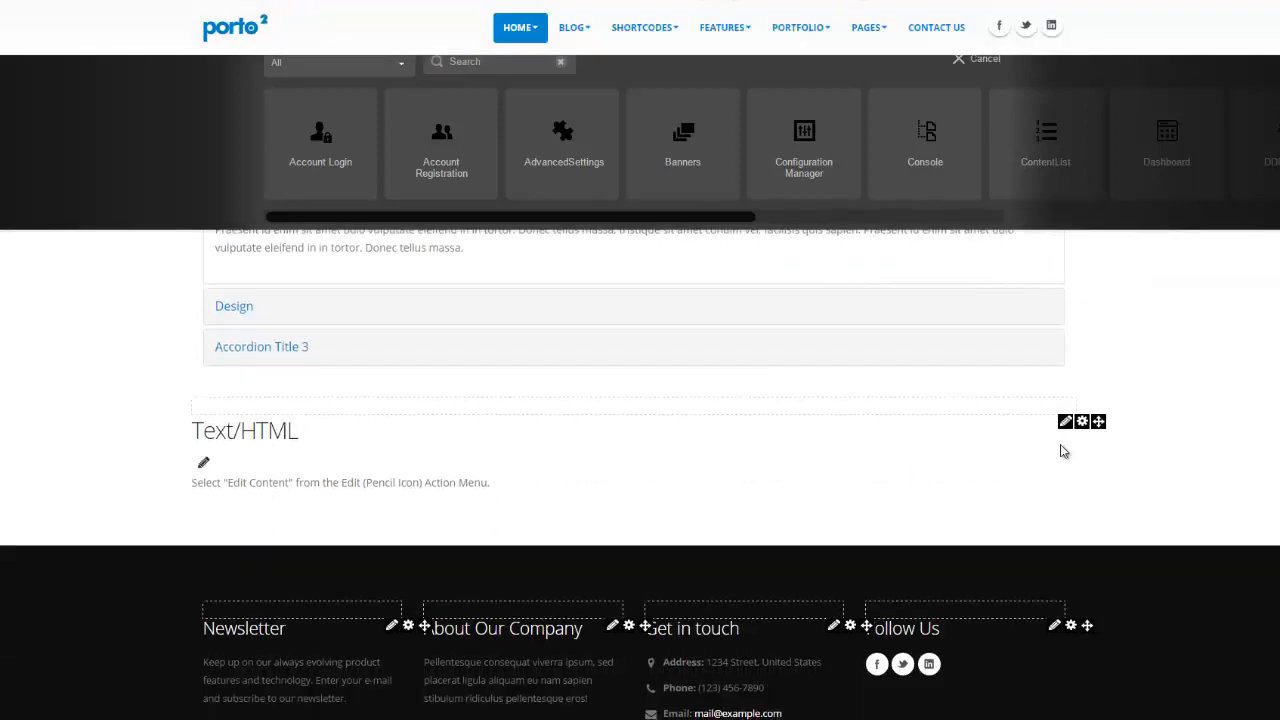
pyautogui.moveTo(1060, 425)
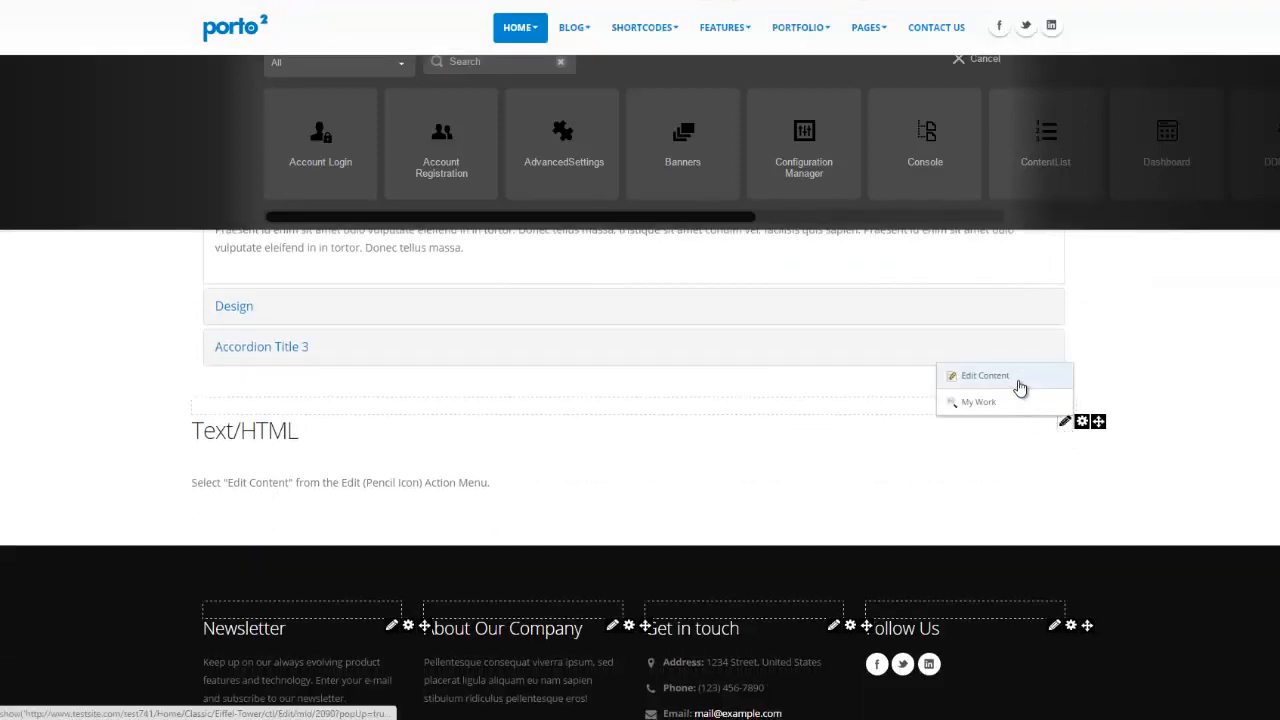
pyautogui.click(1017, 381)
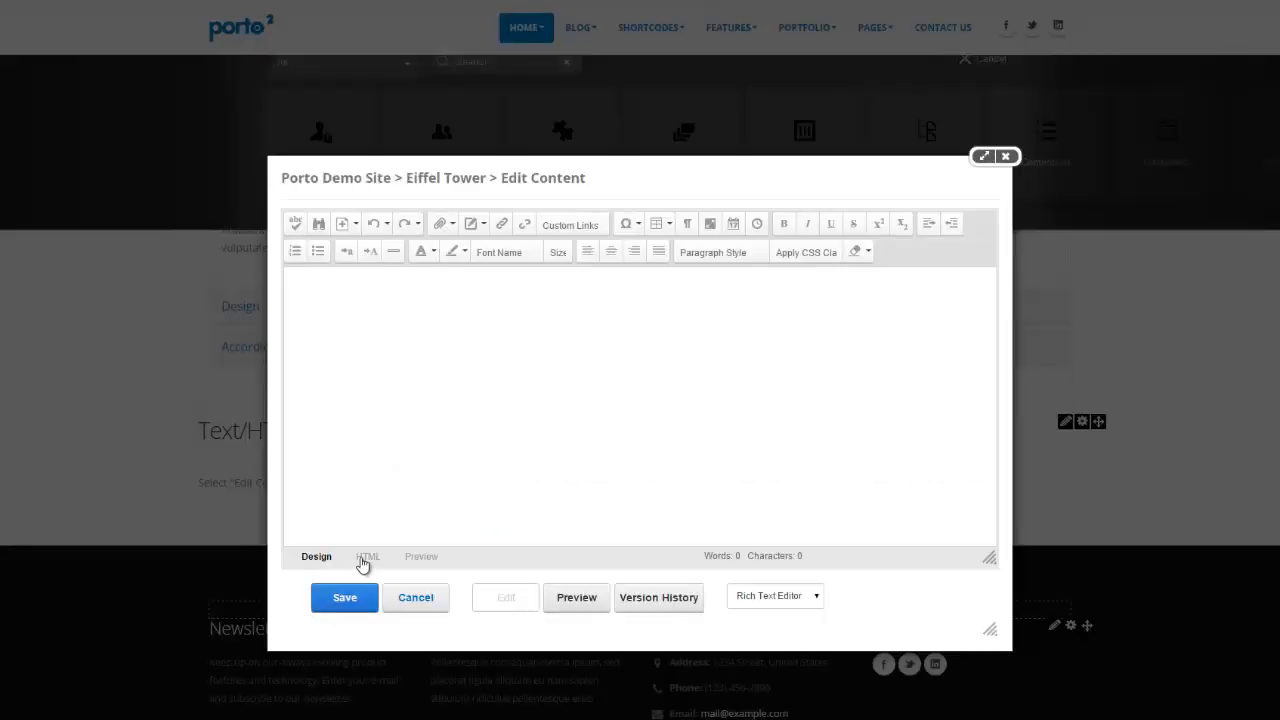
pyautogui.click(365, 558)
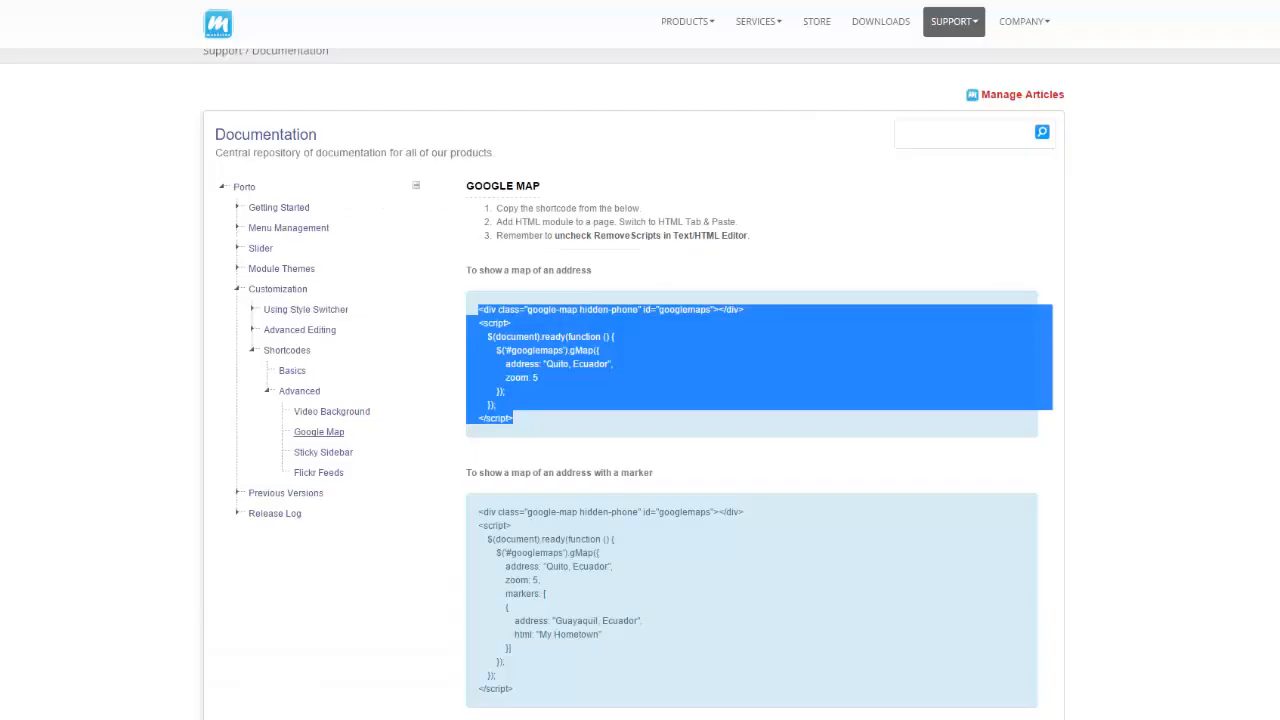
# Step: Copy the shortcode for showing a map of an address from the Porto documentation and paste it into the module's HTML source
pyautogui.moveTo(478, 309); pyautogui.dragTo(522, 420)
pyautogui.hotkey('ctrl', 'c')
pyautogui.rightClick(532, 364)
pyautogui.click(560, 374)
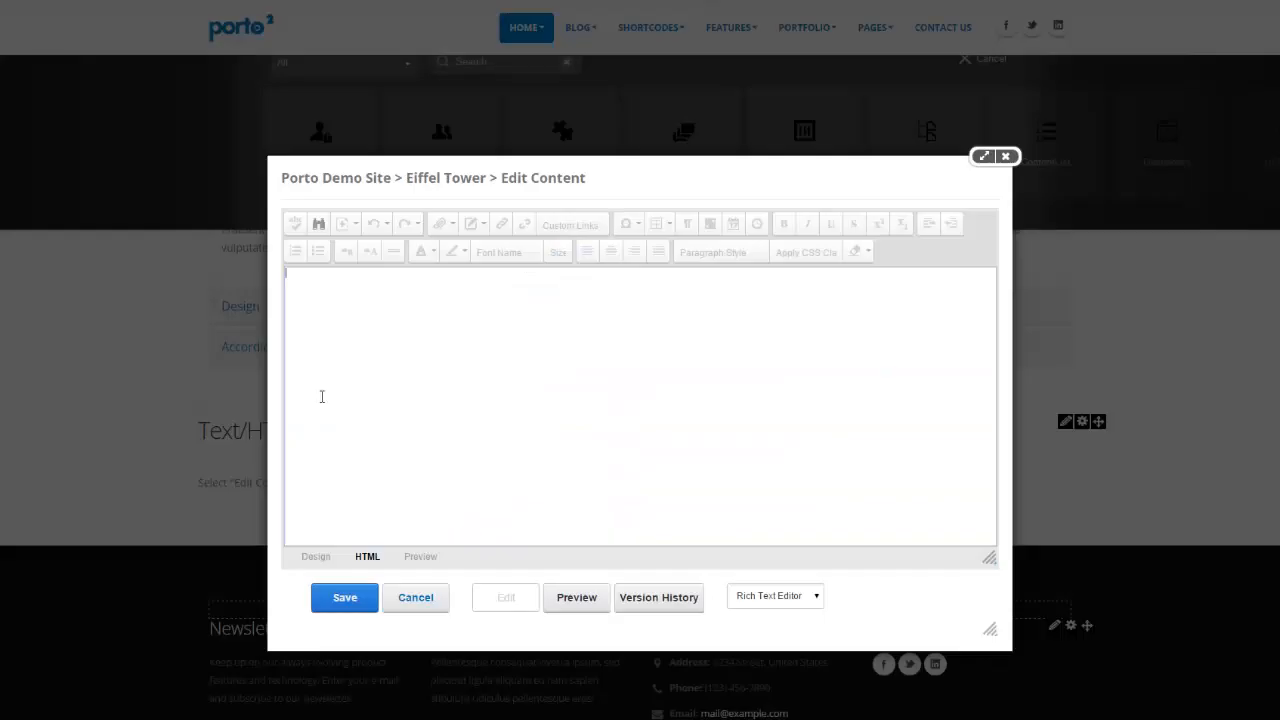
pyautogui.hotkey('ctrl', 'v')
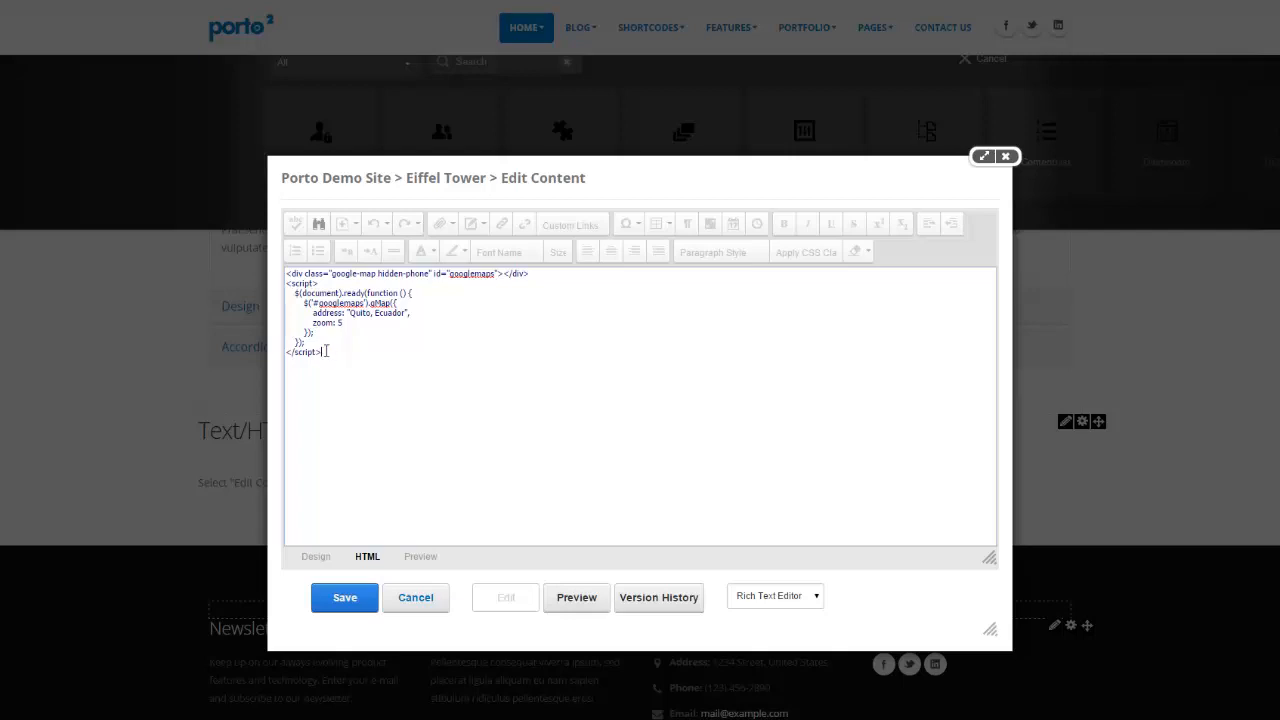
# Step: Set the map shortcode's address to "Paris, France" and save the module content
pyautogui.moveTo(307, 315); pyautogui.dragTo(350, 336)
pyautogui.click(357, 343)
pyautogui.click(330, 312)
pyautogui.doubleClick(326, 325)
pyautogui.click(346, 325)
pyautogui.moveTo(350, 313); pyautogui.dragTo(406, 313)
pyautogui.write('Paris, France')
pyautogui.click(366, 588)
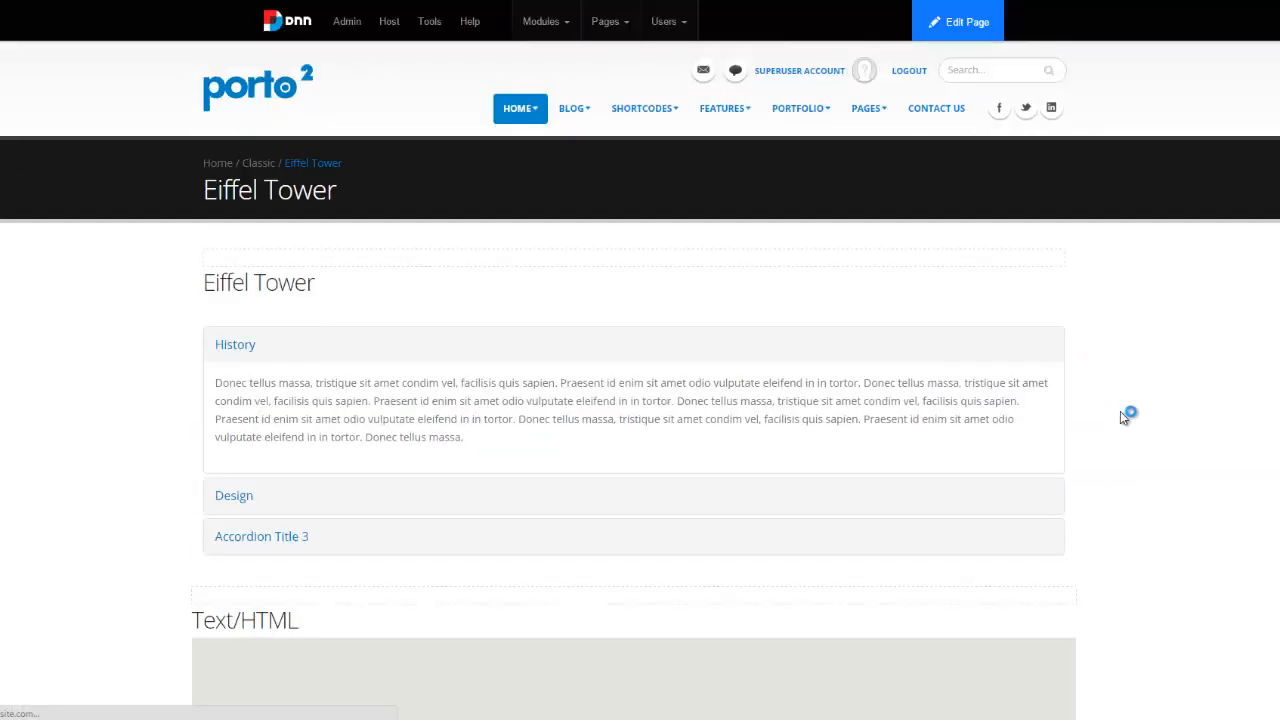
# Step: Check the map on the Eiffel Tower page, then reopen its module's content in HTML source view
pyautogui.scroll(-3, 1124, 416)
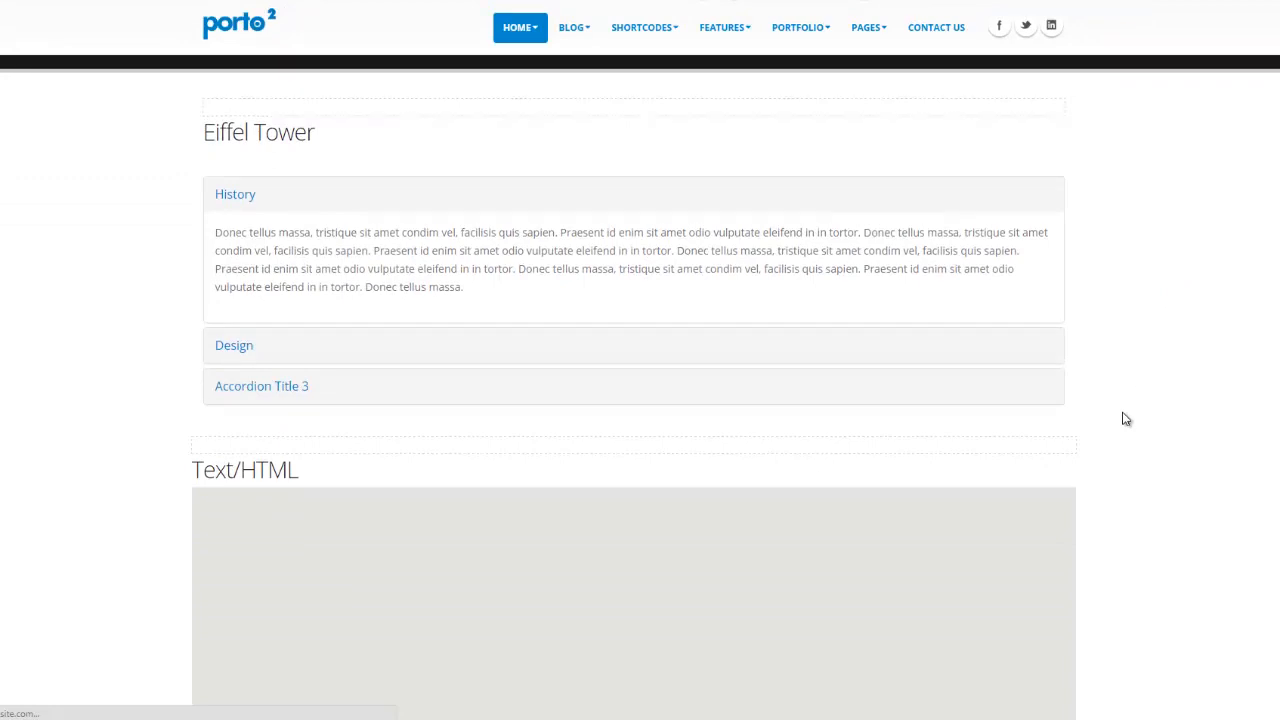
pyautogui.scroll(-6, 1124, 419)
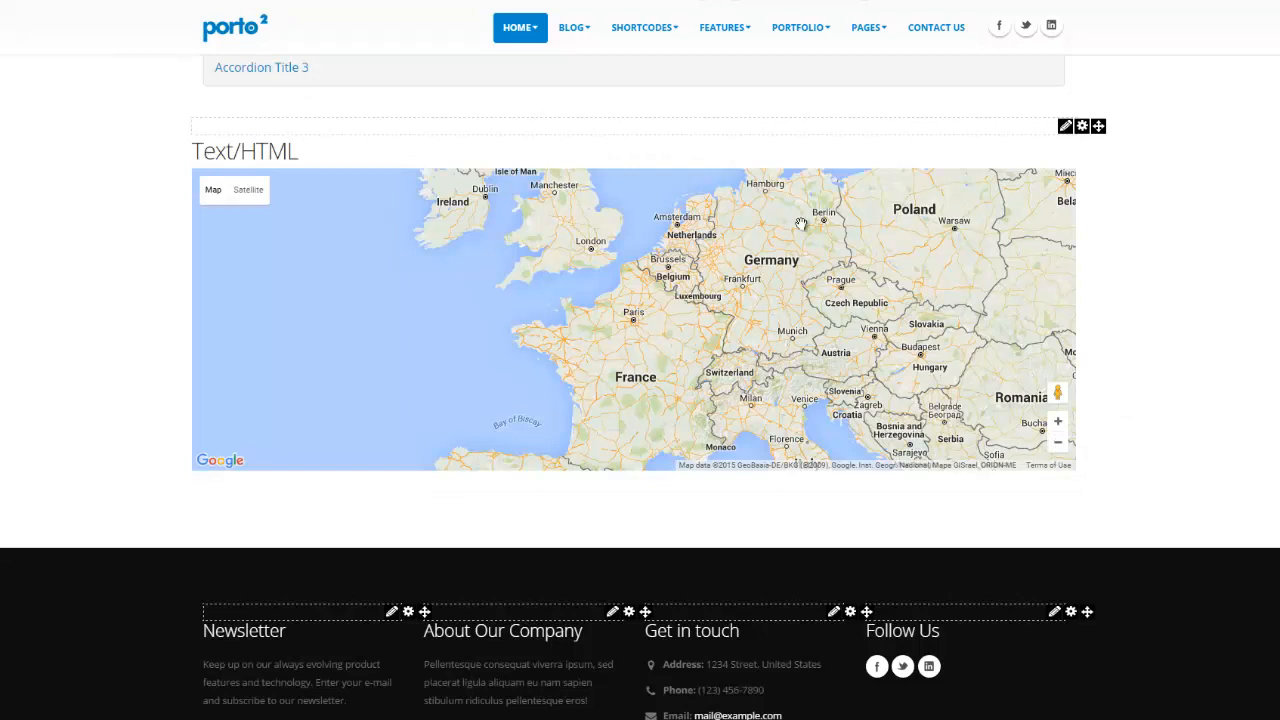
pyautogui.click(1065, 128)
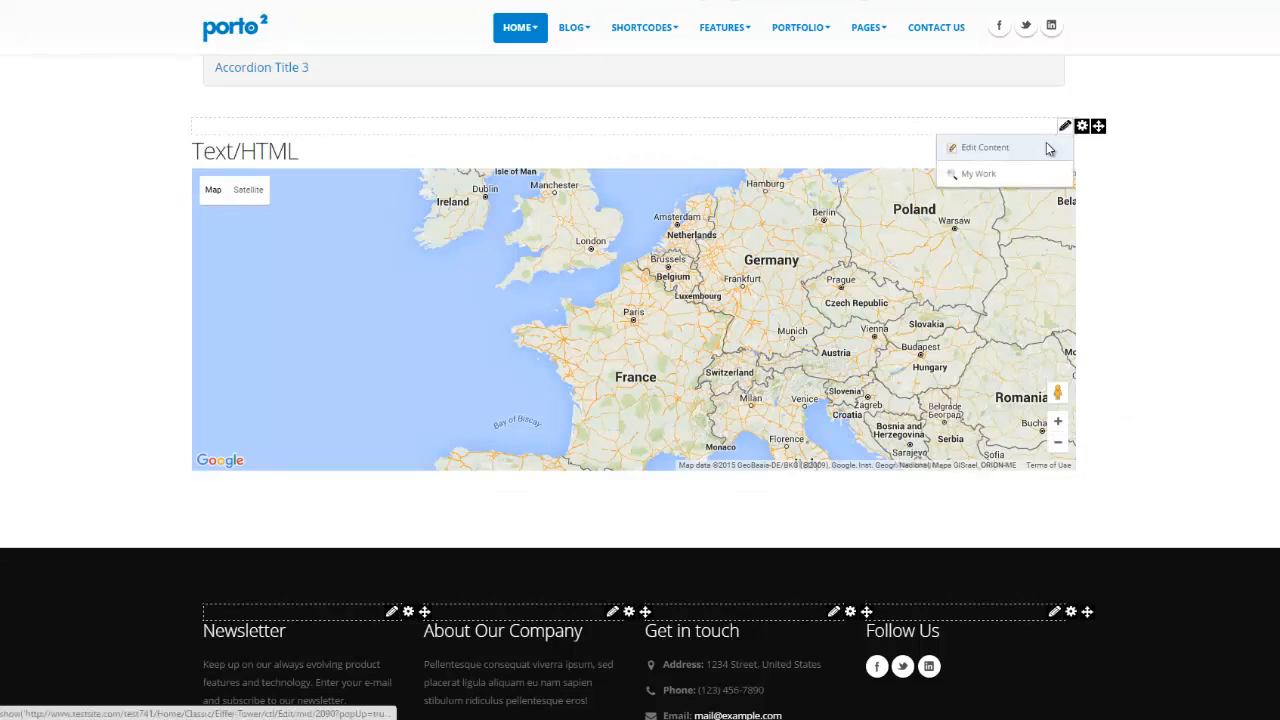
pyautogui.click(1049, 148)
pyautogui.click(368, 556)
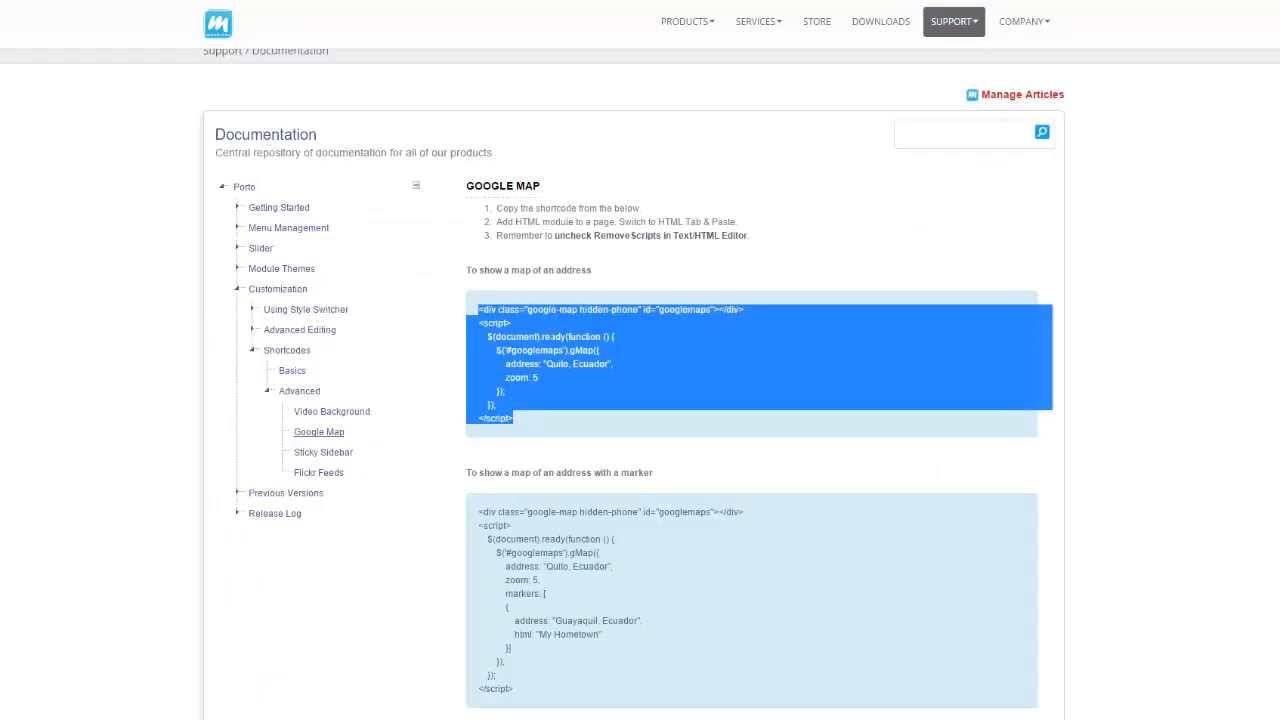
# Step: Replace the module's HTML source with the documentation's shortcode for a map of an address with a marker
pyautogui.scroll(-3, 563, 360)
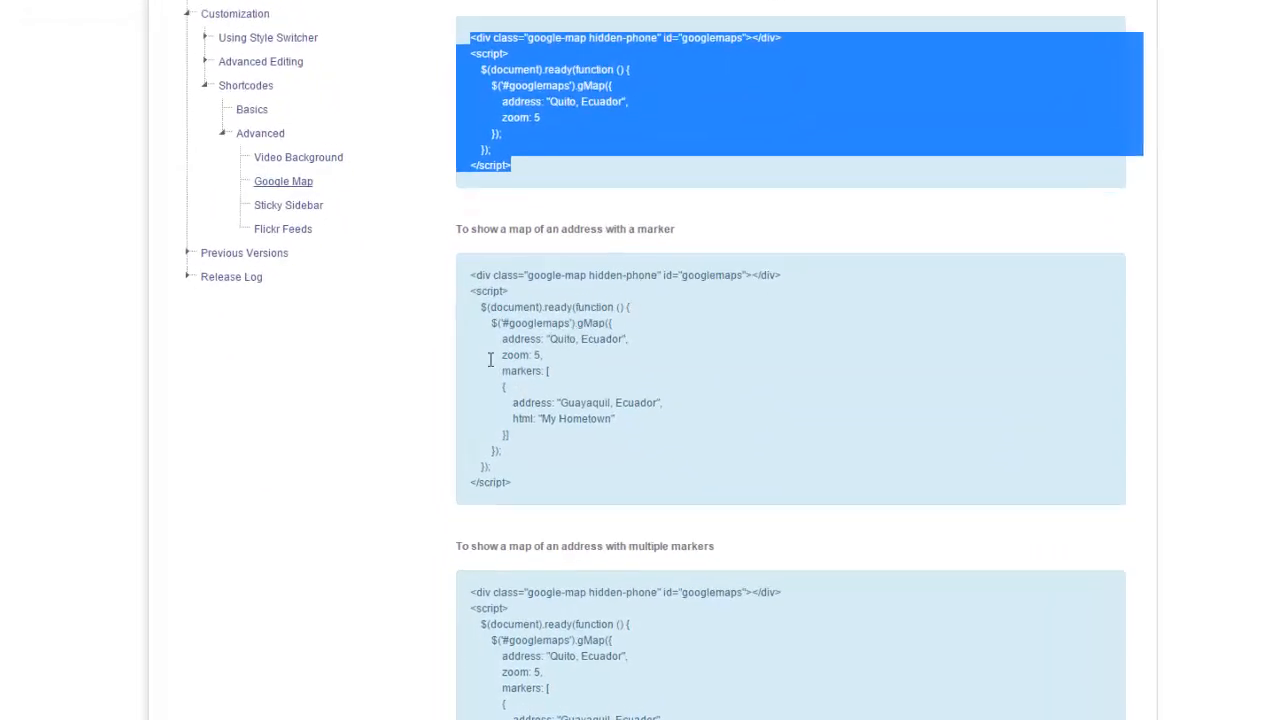
pyautogui.moveTo(464, 226); pyautogui.dragTo(540, 477)
pyautogui.hotkey('ctrl', 'c')
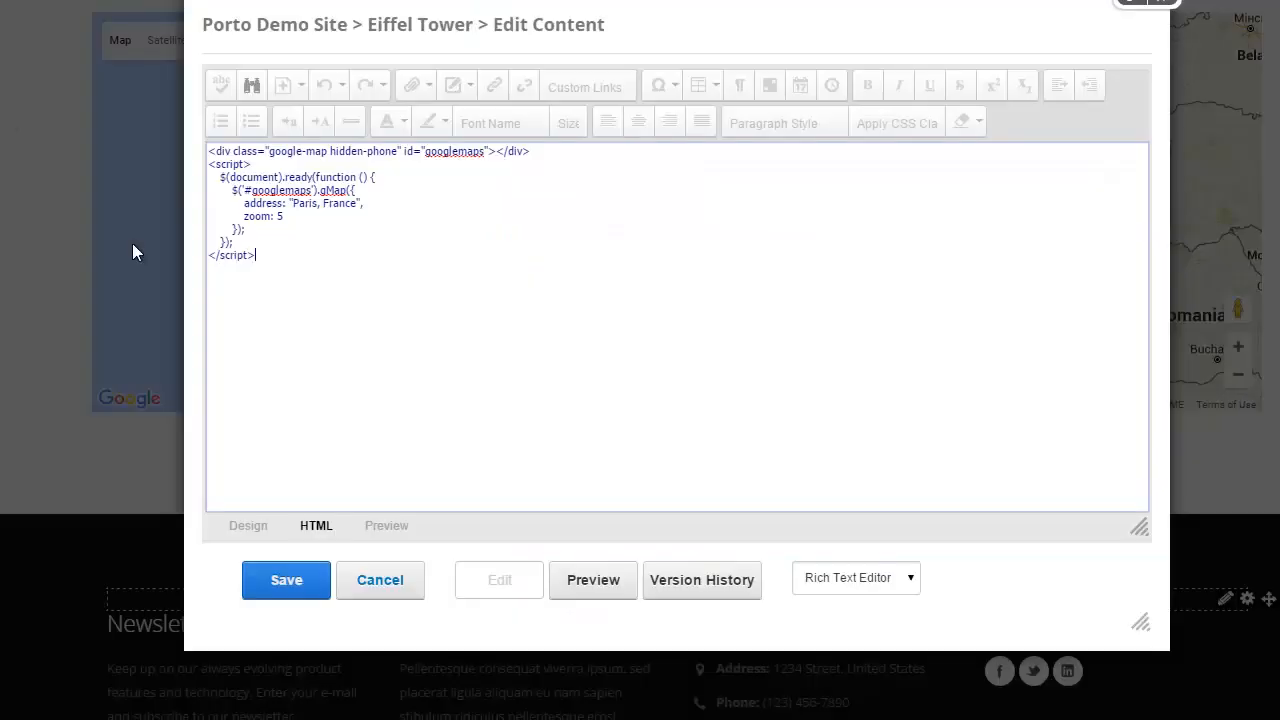
pyautogui.hotkey('ctrl', 'a')
pyautogui.hotkey('ctrl', 'v')
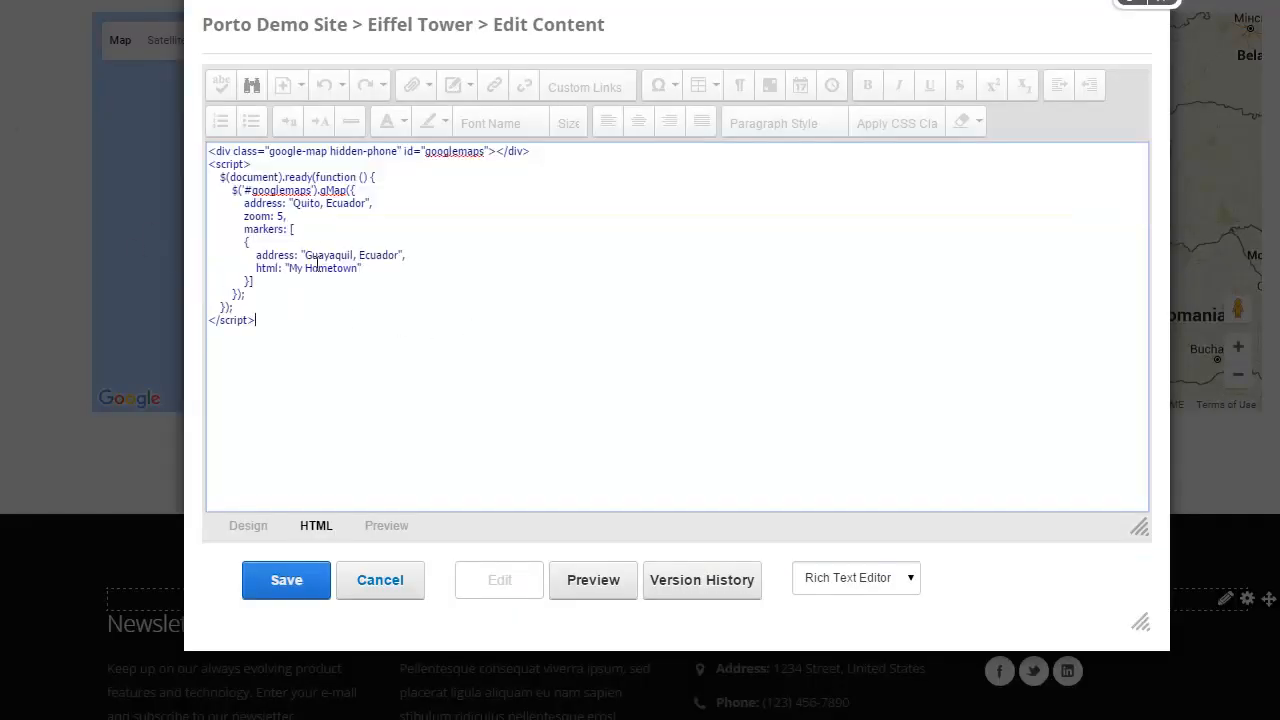
# Step: Set both the map's address and the marker's address to "Paris, France"
pyautogui.moveTo(293, 205); pyautogui.dragTo(368, 227)
pyautogui.write('Paris, France')
pyautogui.moveTo(306, 255); pyautogui.dragTo(400, 250)
pyautogui.write('Paris, Franc')
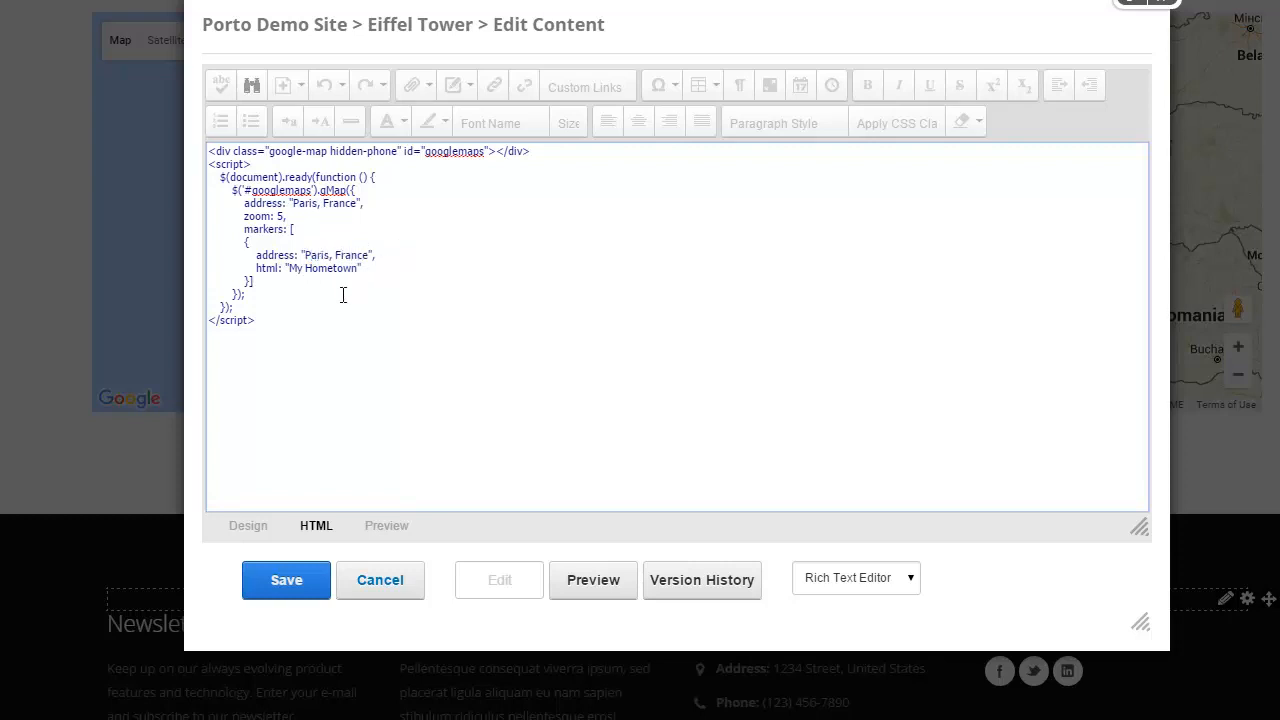
# Step: Set the marker's html text to "Home of Eiffel Tower" and save the module content
pyautogui.moveTo(289, 268); pyautogui.dragTo(361, 270)
pyautogui.write('Home of Eiffel Tower')
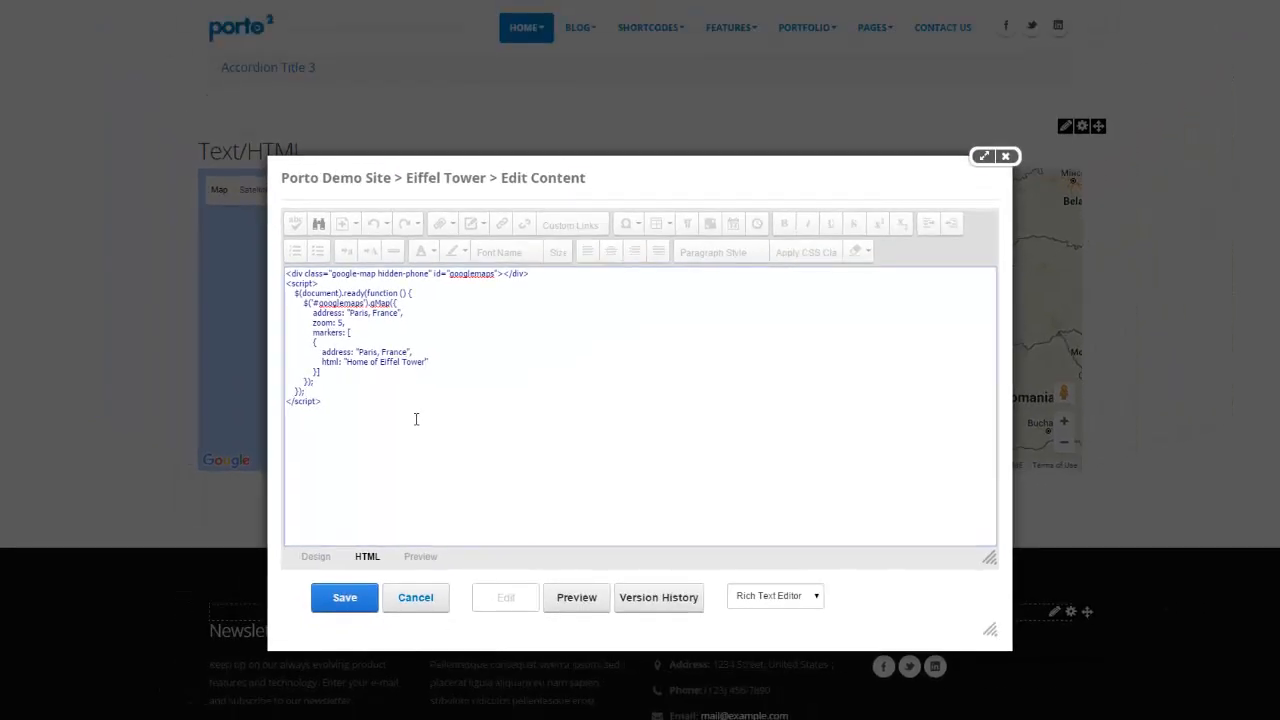
pyautogui.doubleClick(331, 362)
pyautogui.doubleClick(367, 352)
pyautogui.click(343, 598)
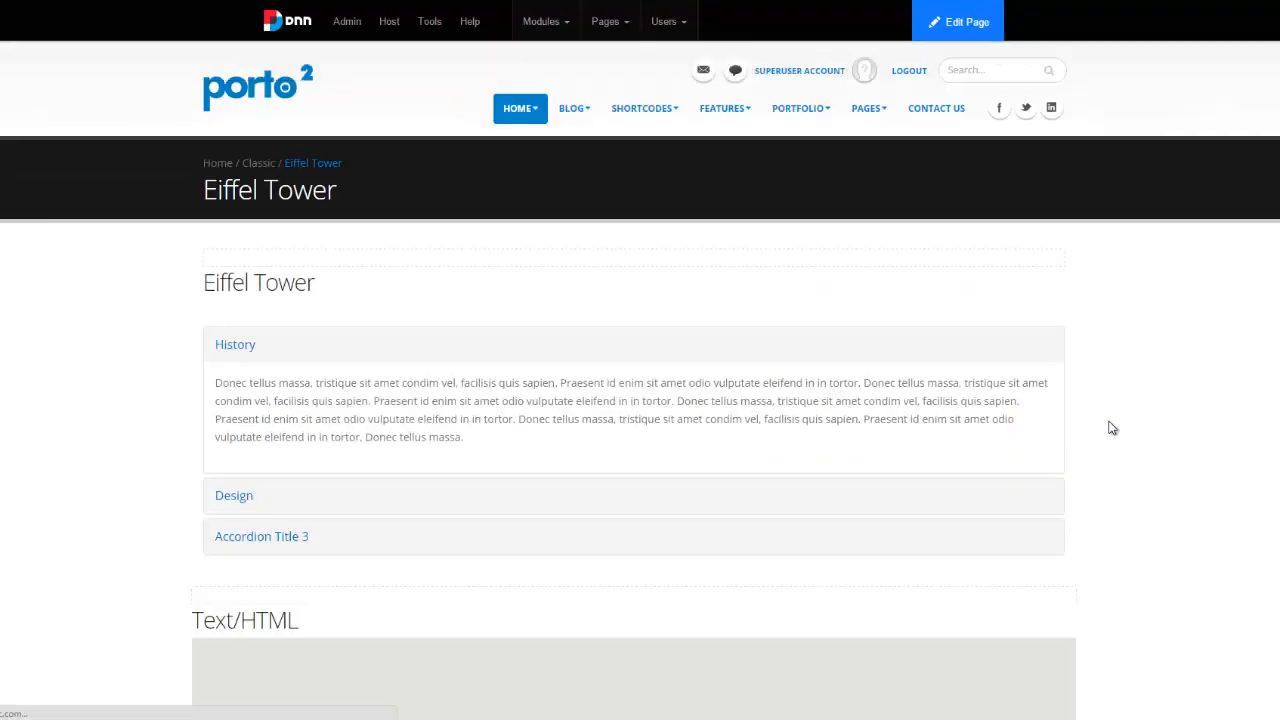
# Step: Check the map on the Eiffel Tower page by opening the Paris marker's label
pyautogui.scroll(-3, 1110, 424)
pyautogui.scroll(-1, 1123, 427)
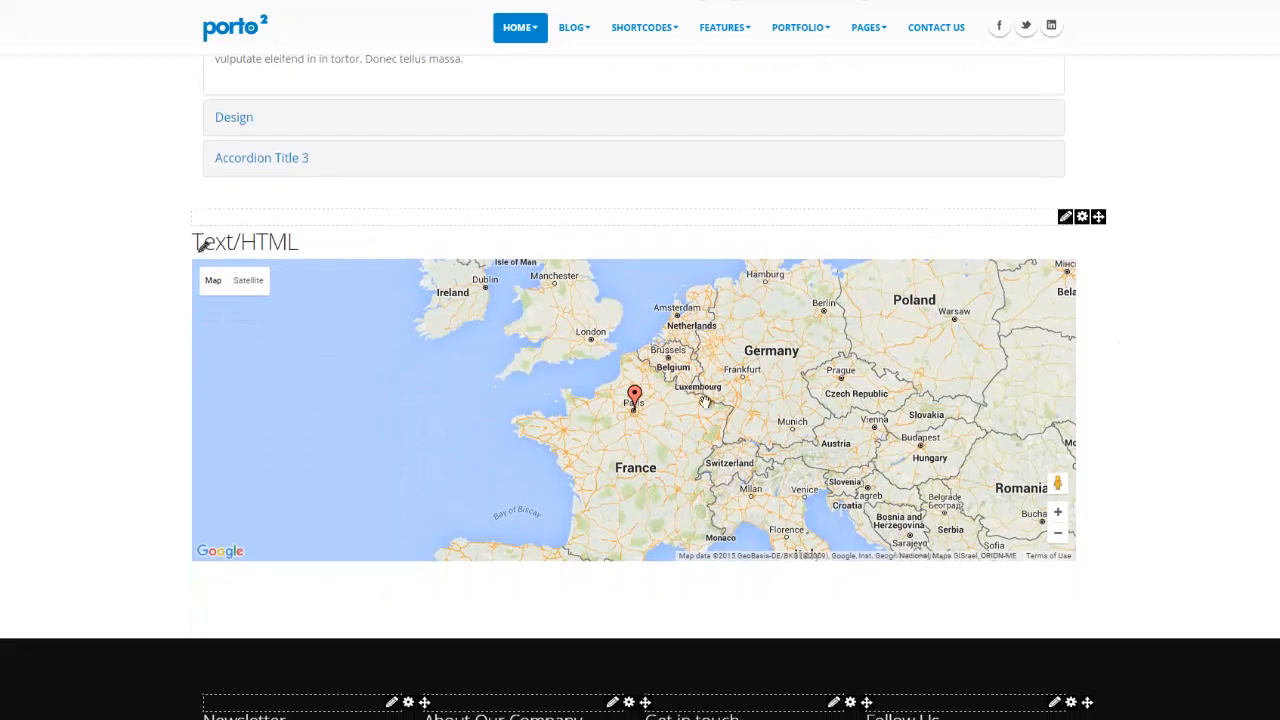
pyautogui.click(634, 399)
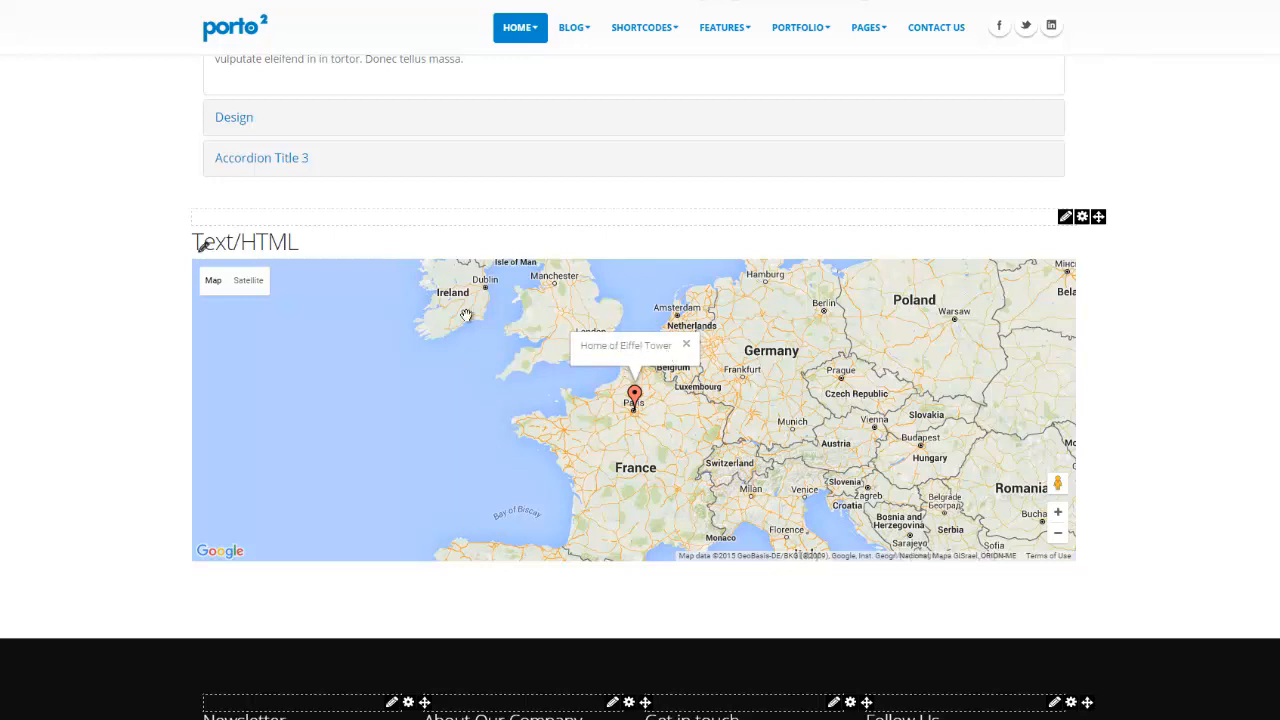
# Step: Switch to the Porto documentation and examine the multiple-marker map shortcode and the Google Maps Documentation reference
pyautogui.hotkey('ctrl', 'shift', 'Tab')
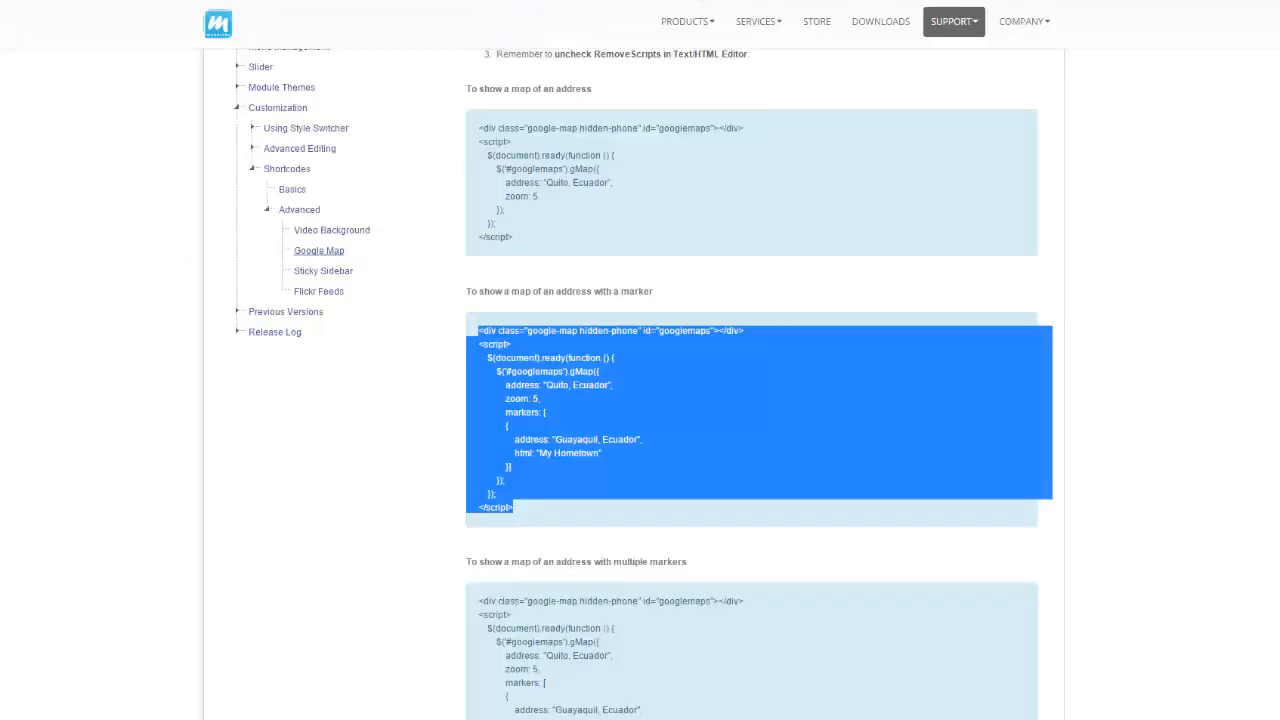
pyautogui.scroll(-2, 430, 330)
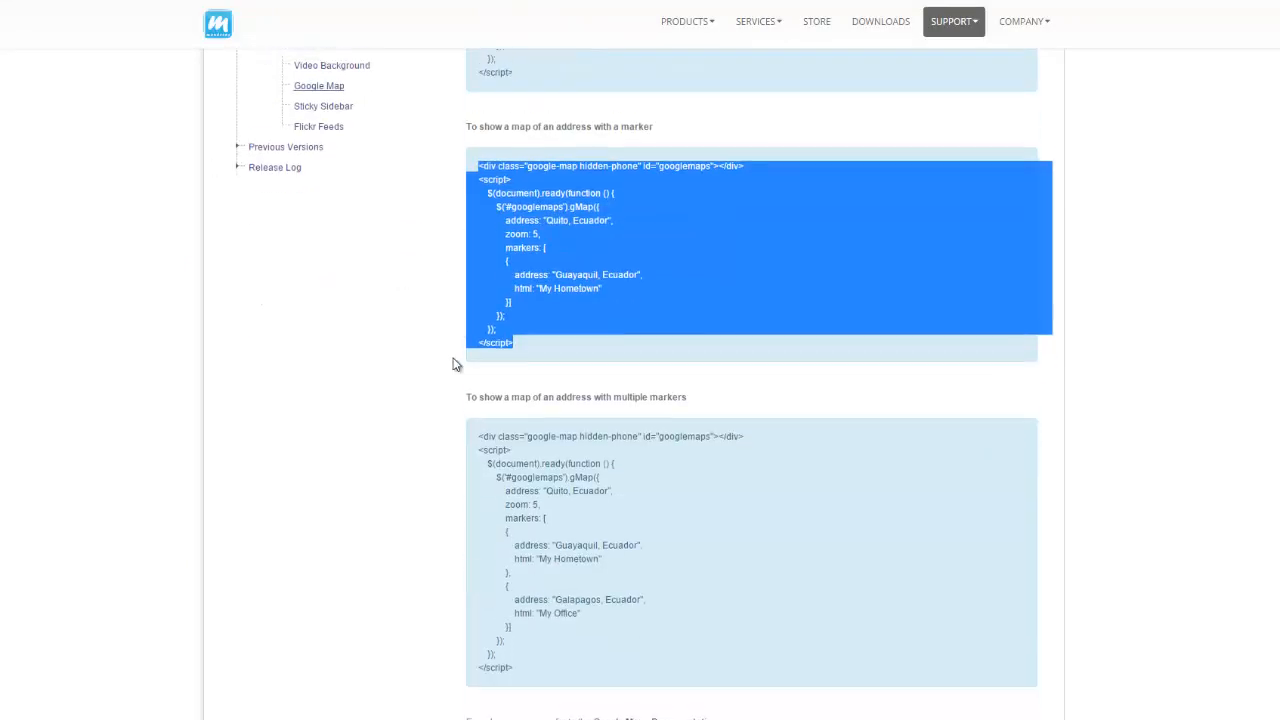
pyautogui.scroll(-1, 540, 580)
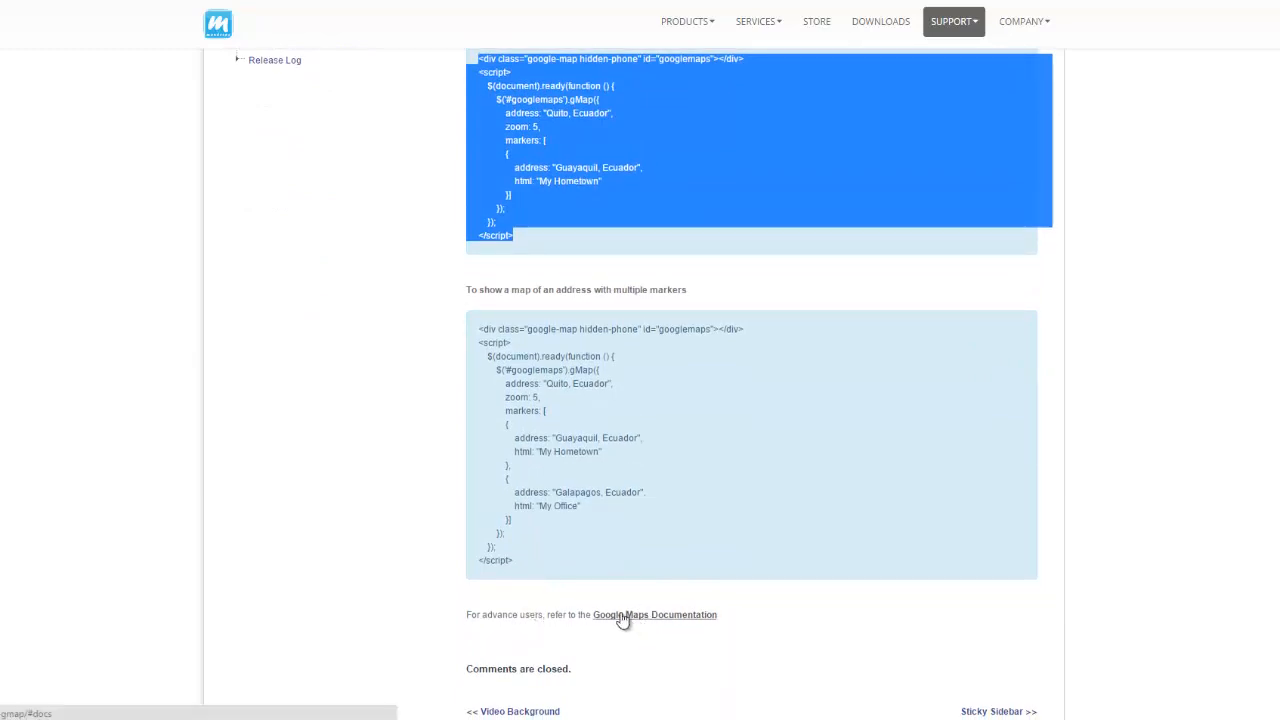
pyautogui.scroll(2, 668, 626)
pyautogui.scroll(3, 645, 610)
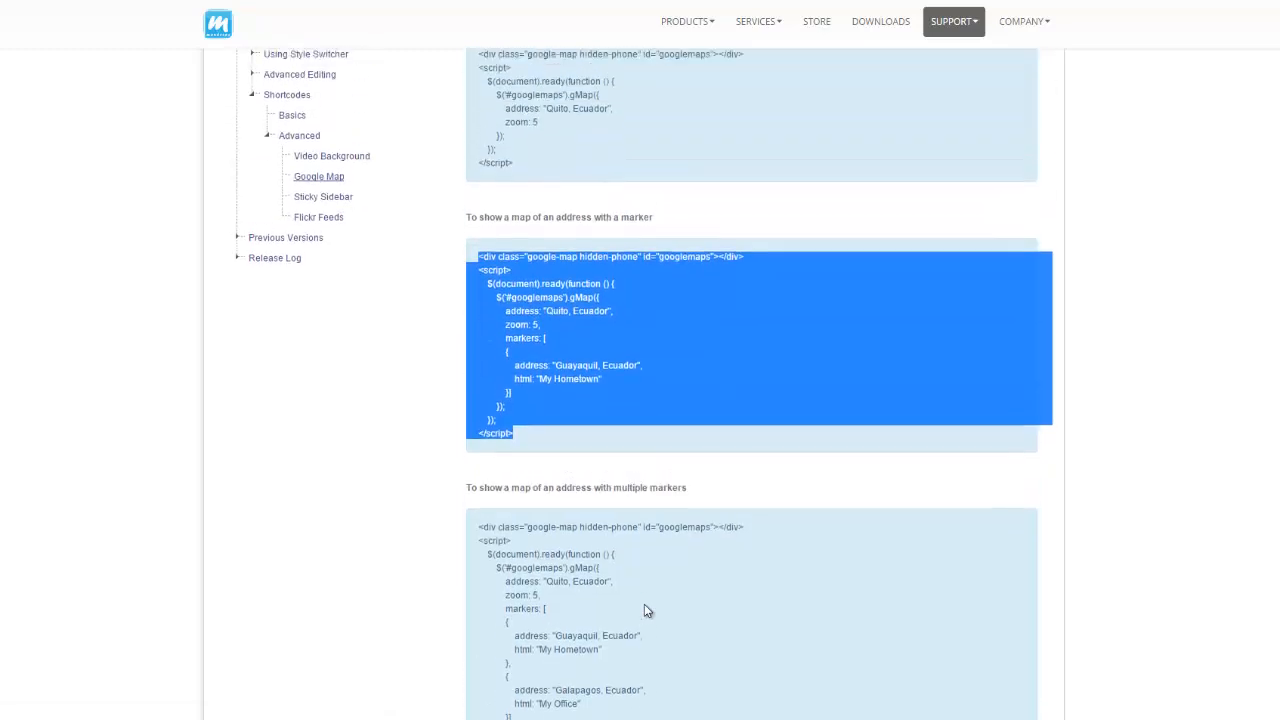